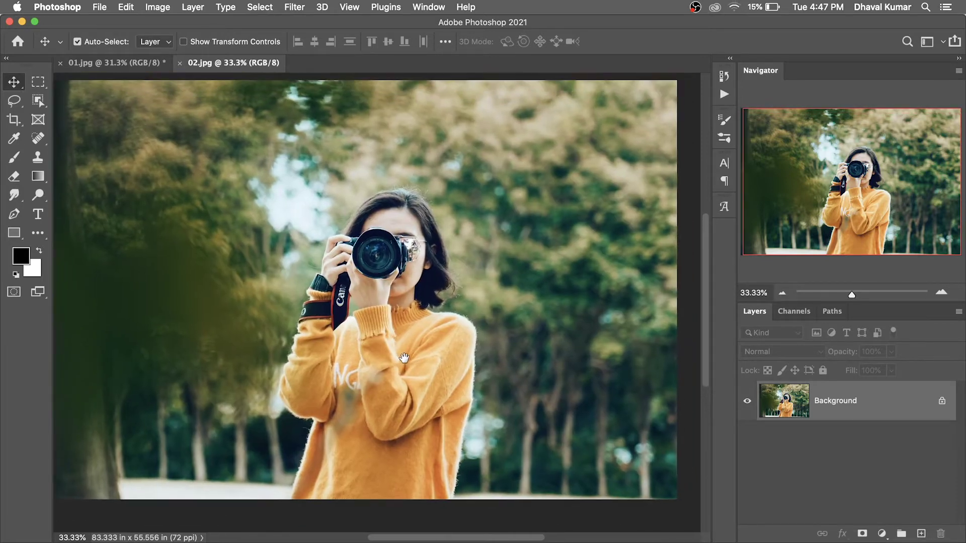
Step: Look over the orange sweater in 02.jpg, then switch to the red-dress photo 01.jpg
{"action": "left_click_drag", "start_coordinate": [415, 332], "coordinate": [401, 370]}
{"action": "scroll", "coordinate": [401, 370], "scroll_direction": "up", "scroll_amount": 3}
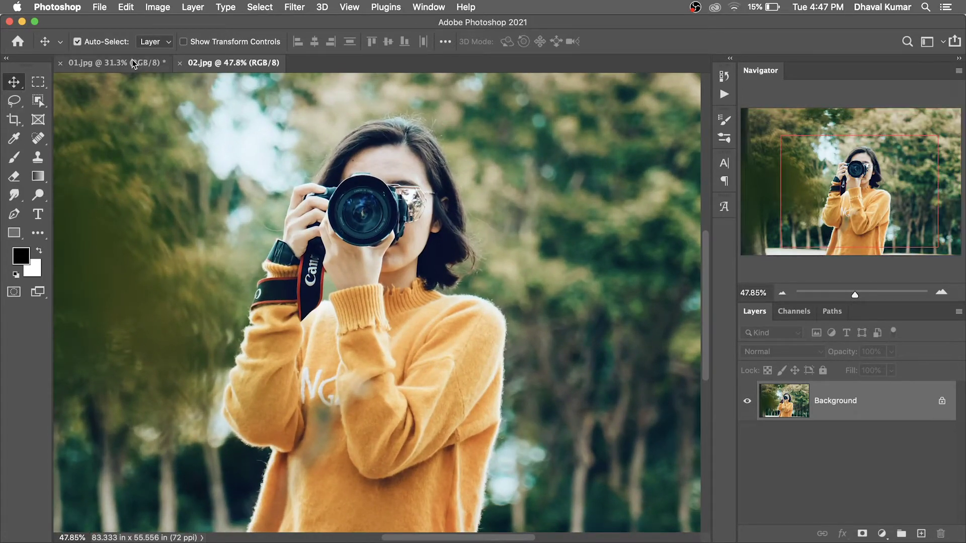
{"action": "left_click", "coordinate": [133, 63]}
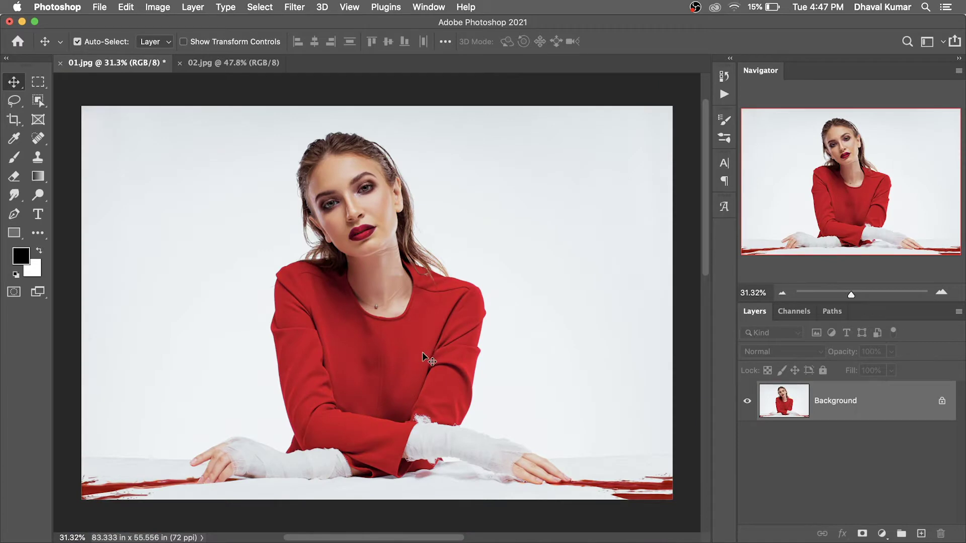
Step: Sample the sweater's orange-yellow in 02.jpg as foreground using 5 by 5 Average, then return to 01.jpg
{"action": "left_click", "coordinate": [244, 63]}
{"action": "left_click", "coordinate": [14, 139]}
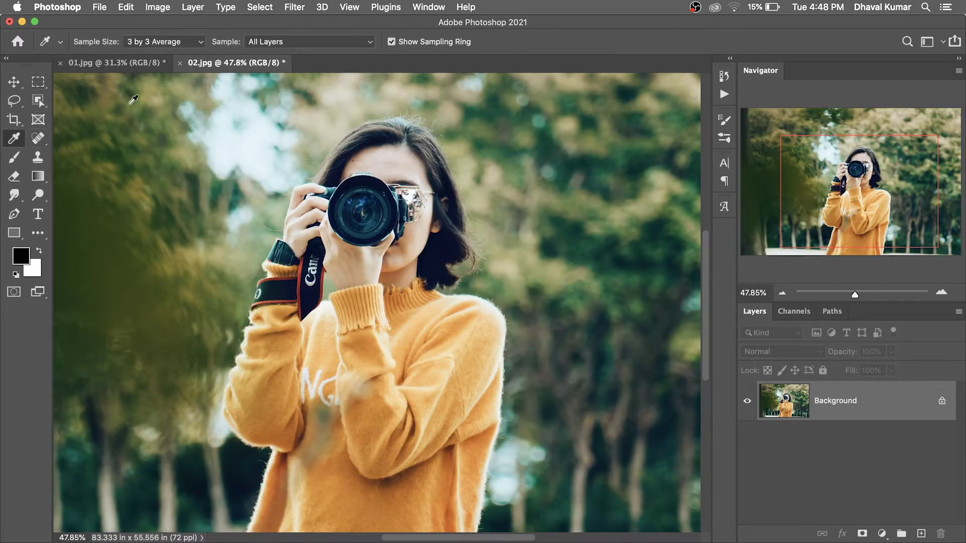
{"action": "left_click", "coordinate": [155, 43]}
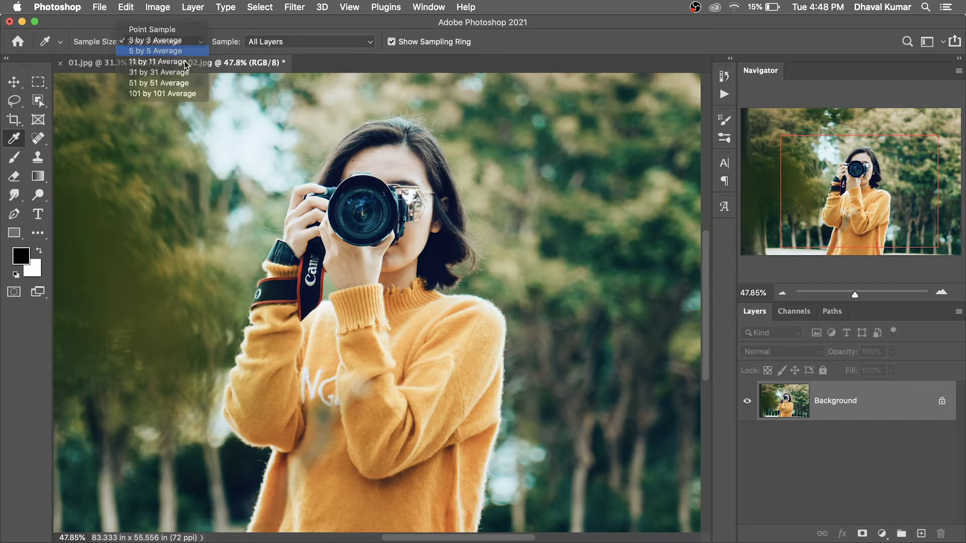
{"action": "left_click", "coordinate": [161, 51]}
{"action": "left_click_drag", "start_coordinate": [455, 334], "coordinate": [460, 325]}
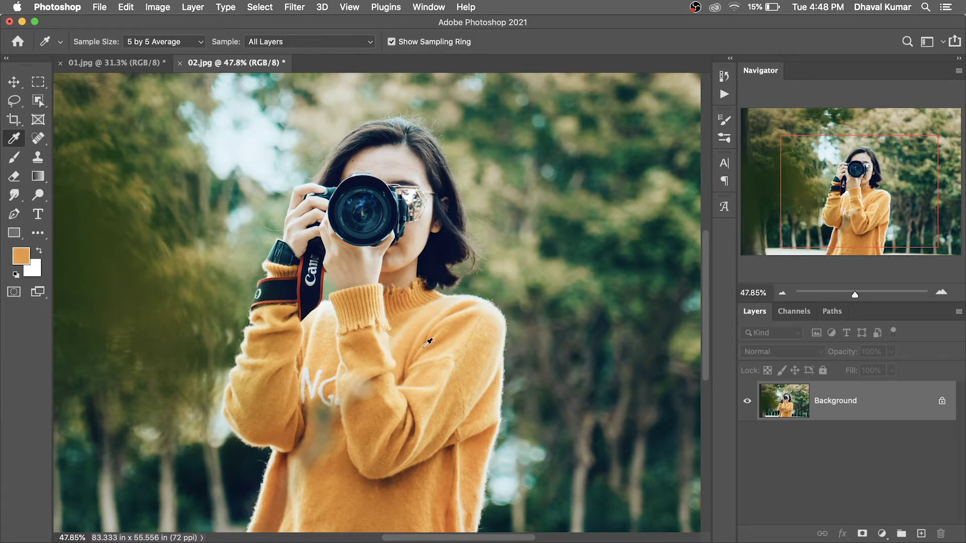
{"action": "key", "text": "ctrl+Tab"}
Step: Fill a square marquee on new Layer 1 with the sweater orange in the top-left background
{"action": "key", "text": "m"}
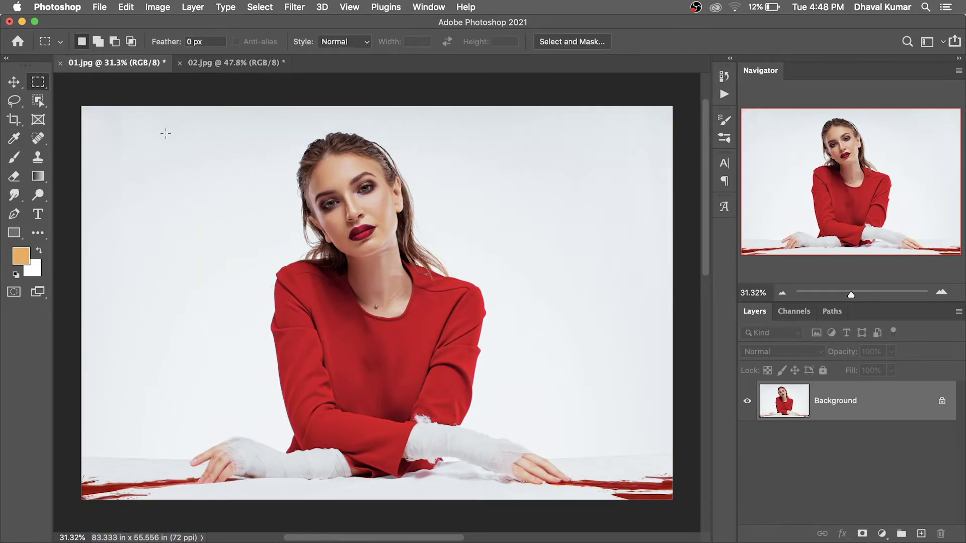
{"action": "left_click_drag", "start_coordinate": [129, 140], "coordinate": [197, 207]}
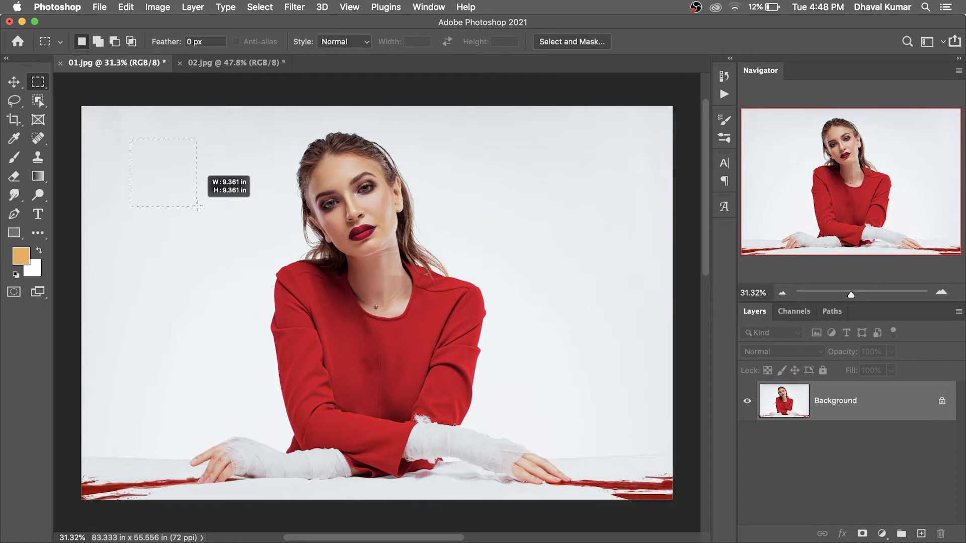
{"action": "left_click", "coordinate": [921, 533]}
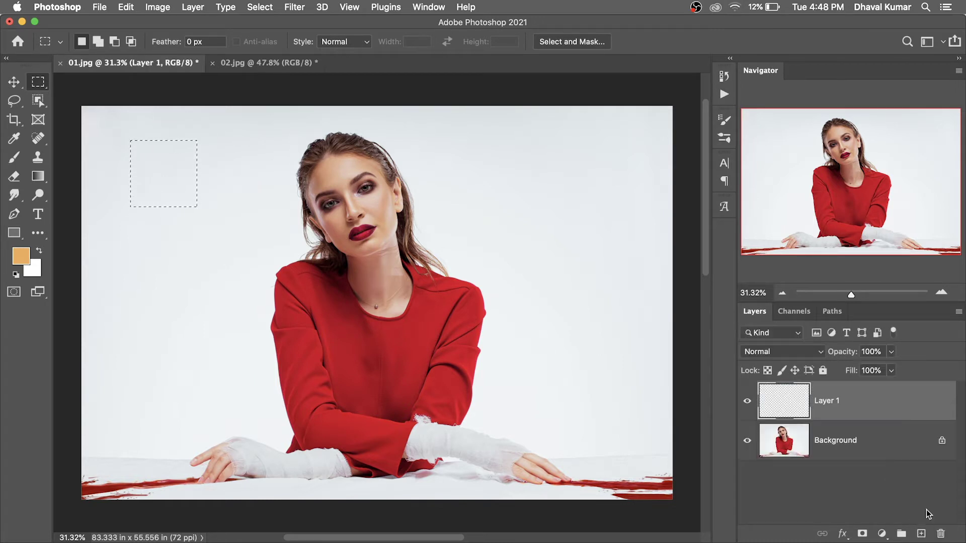
{"action": "key", "text": "alt+BackSpace"}
{"action": "key", "text": "ctrl+d"}
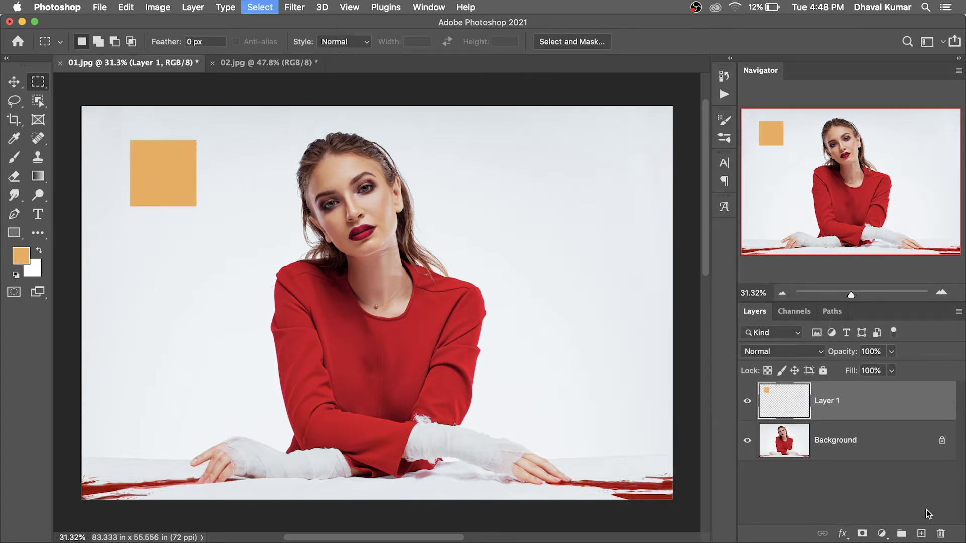
Step: Hide the orange swatch on Layer 1
{"action": "key", "text": "v"}
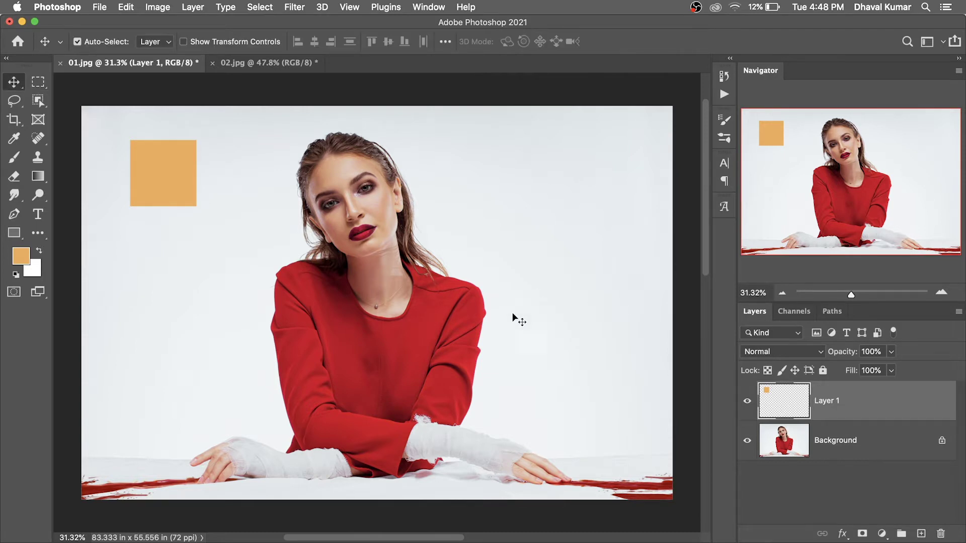
{"action": "left_click", "coordinate": [747, 404]}
{"action": "left_click", "coordinate": [747, 404]}
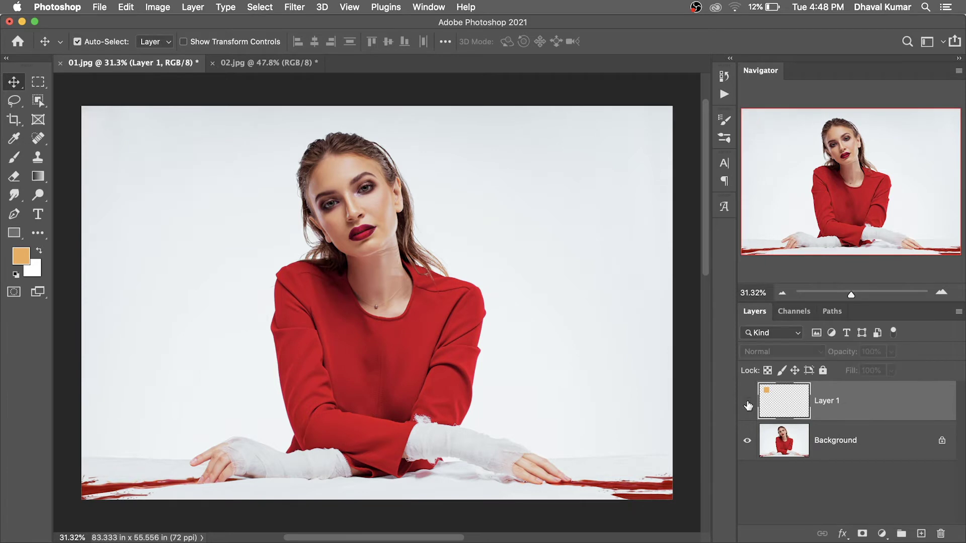
{"action": "scroll", "coordinate": [345, 314], "scroll_direction": "up", "scroll_amount": 2}
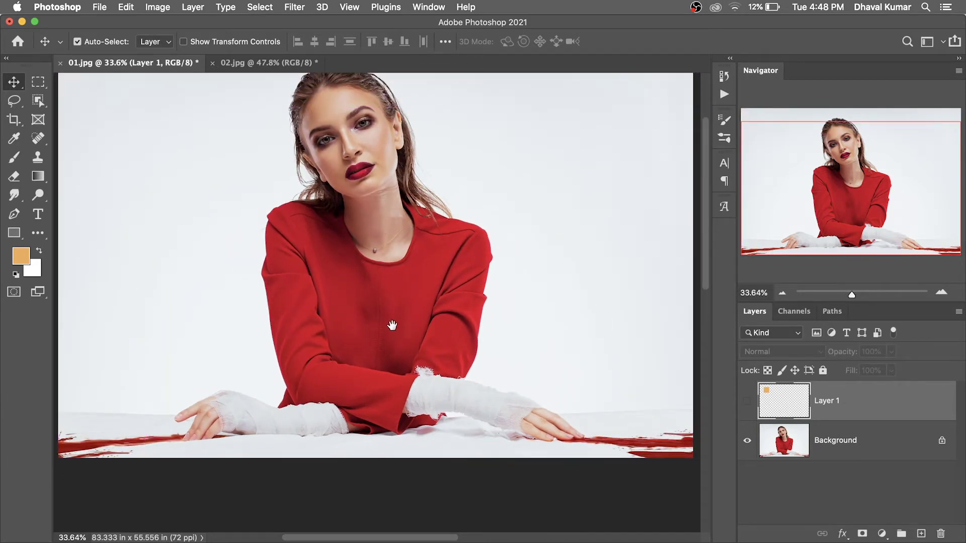
Step: In the Channels panel, compare the Blue, Red and Green channels individually
{"action": "scroll", "coordinate": [528, 352], "scroll_direction": "up", "scroll_amount": 2}
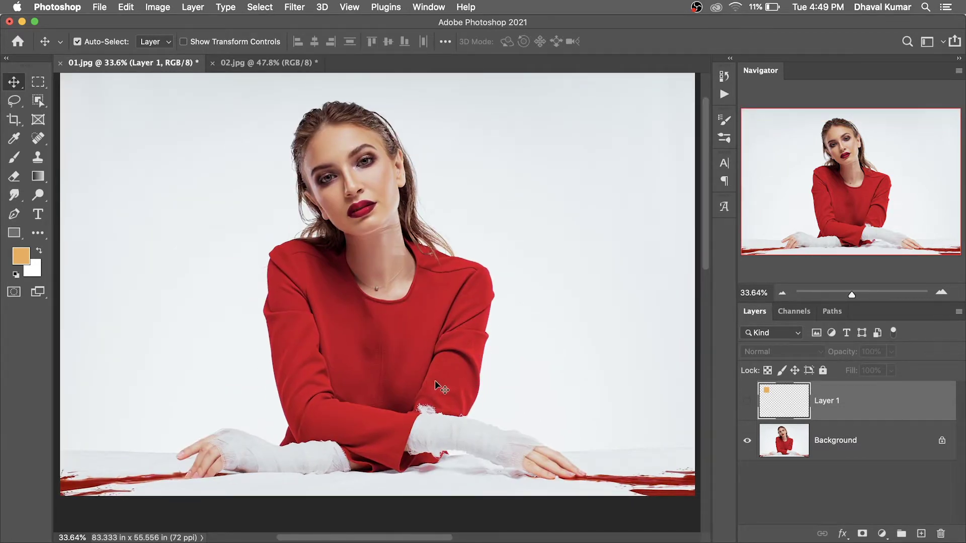
{"action": "left_click", "coordinate": [793, 312]}
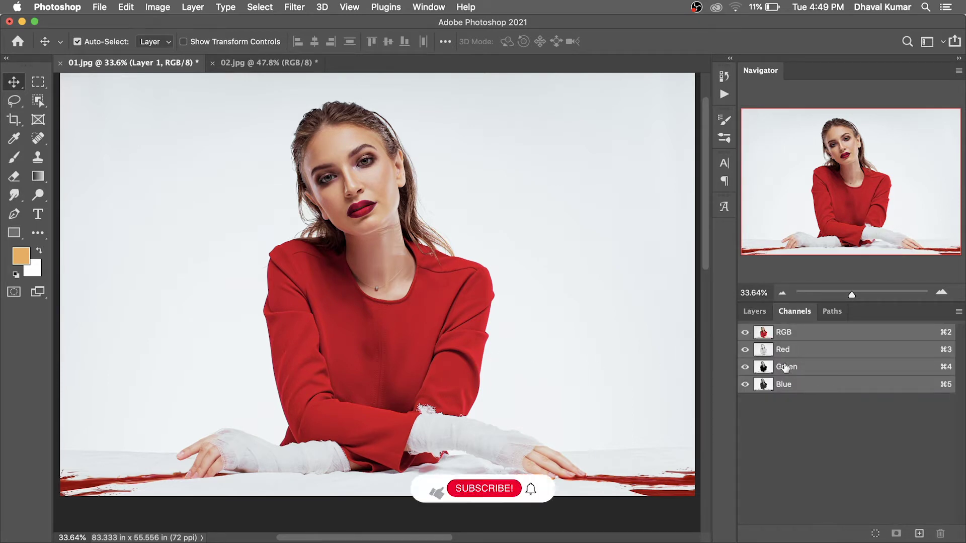
{"action": "left_click", "coordinate": [789, 385]}
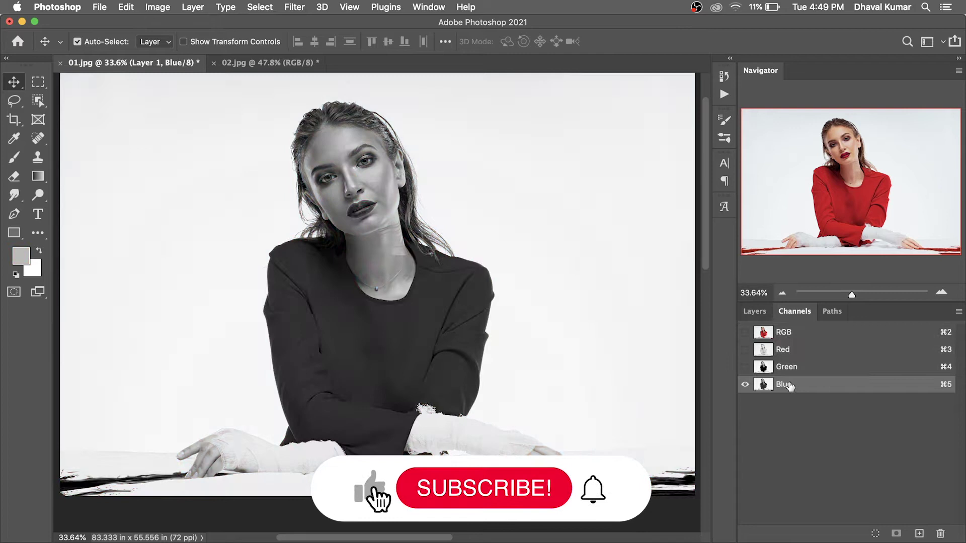
{"action": "left_click", "coordinate": [785, 334]}
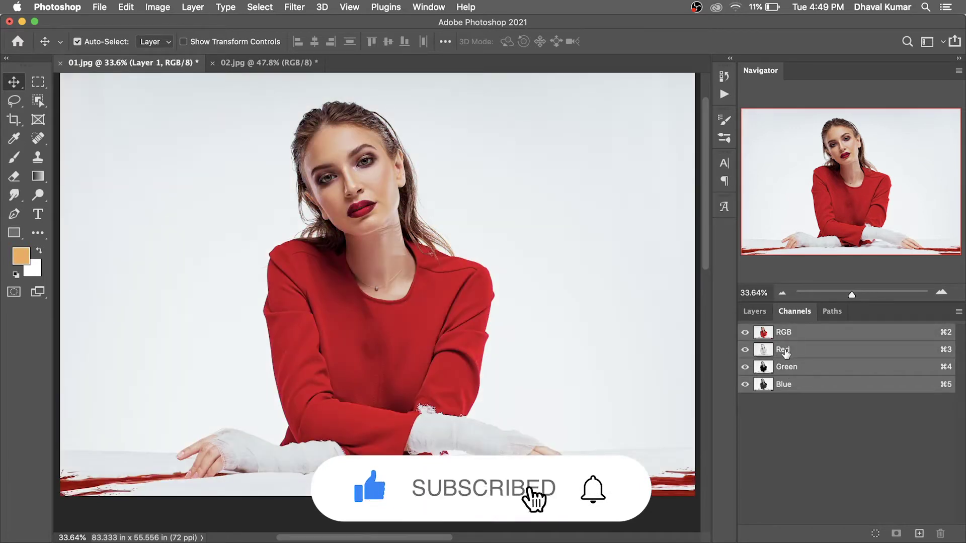
{"action": "left_click", "coordinate": [793, 352]}
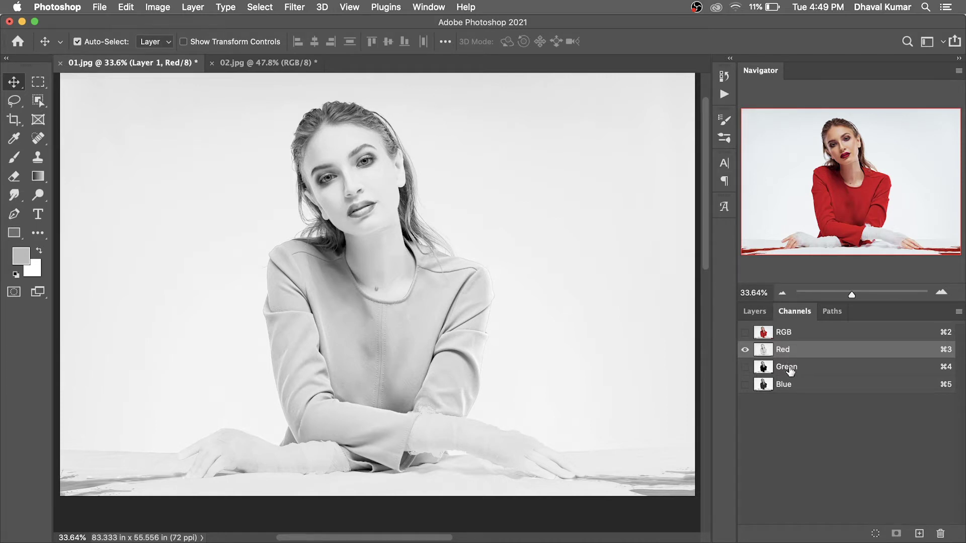
{"action": "left_click", "coordinate": [790, 370]}
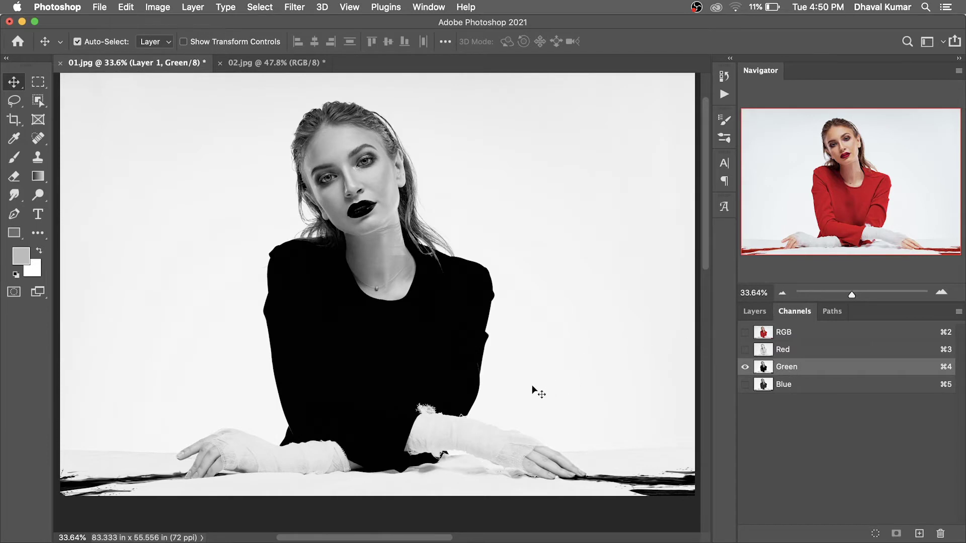
Step: Duplicate the Green channel, where the dress is darkest, as Green copy
{"action": "scroll", "coordinate": [518, 385], "scroll_direction": "down", "scroll_amount": 2}
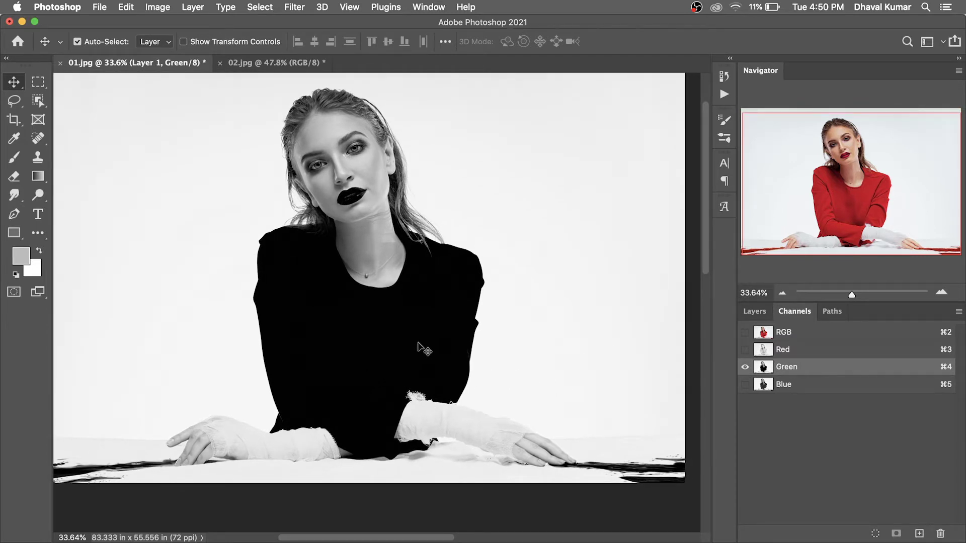
{"action": "left_click", "coordinate": [800, 385]}
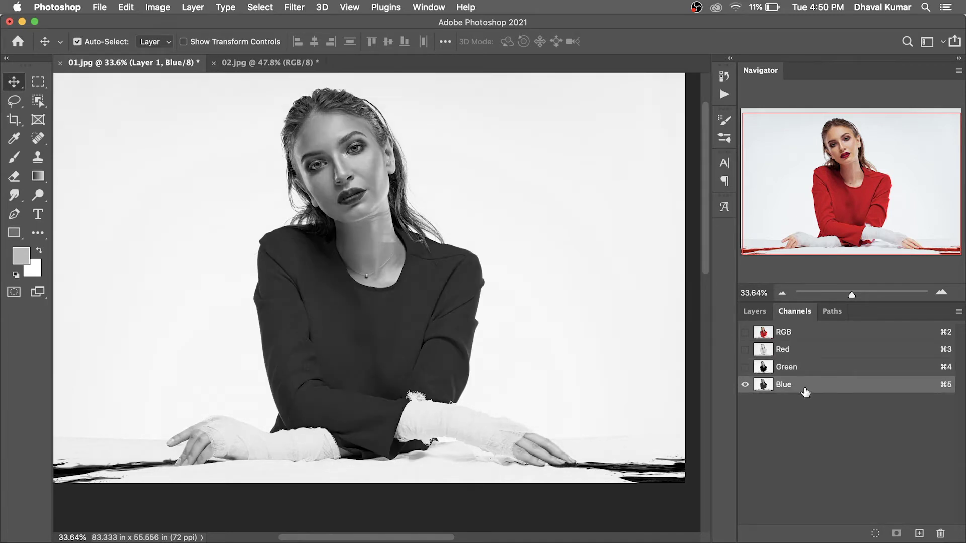
{"action": "left_click", "coordinate": [811, 368]}
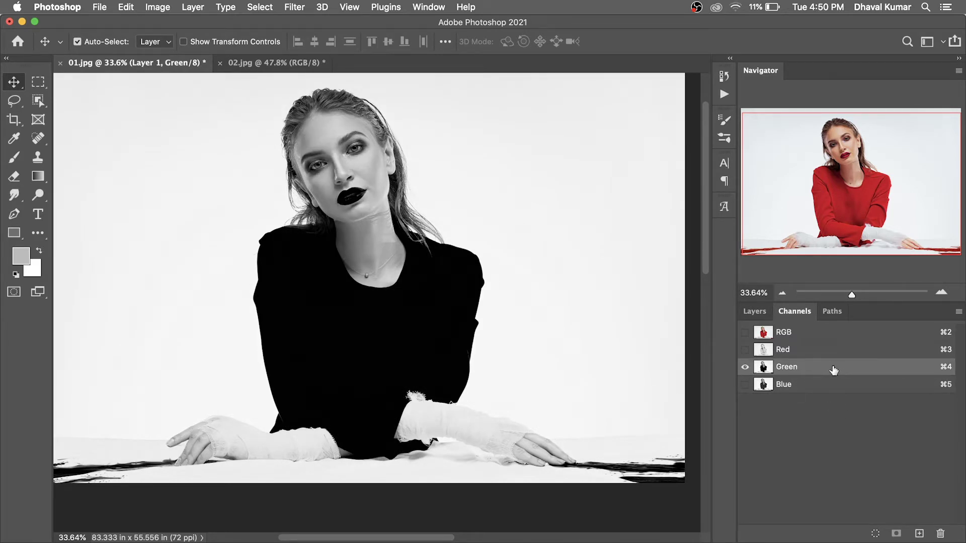
{"action": "left_click_drag", "start_coordinate": [834, 369], "coordinate": [920, 532]}
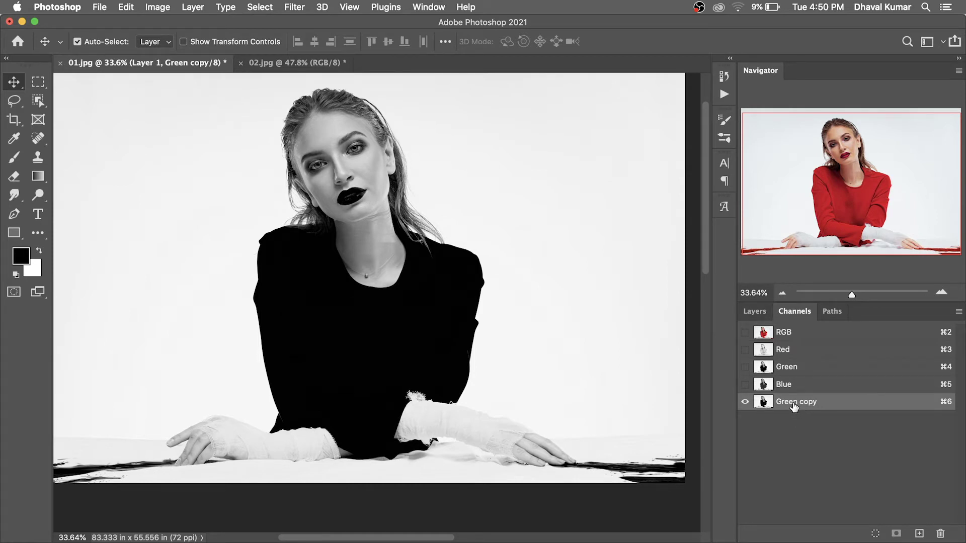
Step: Apply Levels to Green copy with the white input lowered to about 47
{"action": "left_click", "coordinate": [157, 8]}
{"action": "mouse_move", "coordinate": [178, 41]}
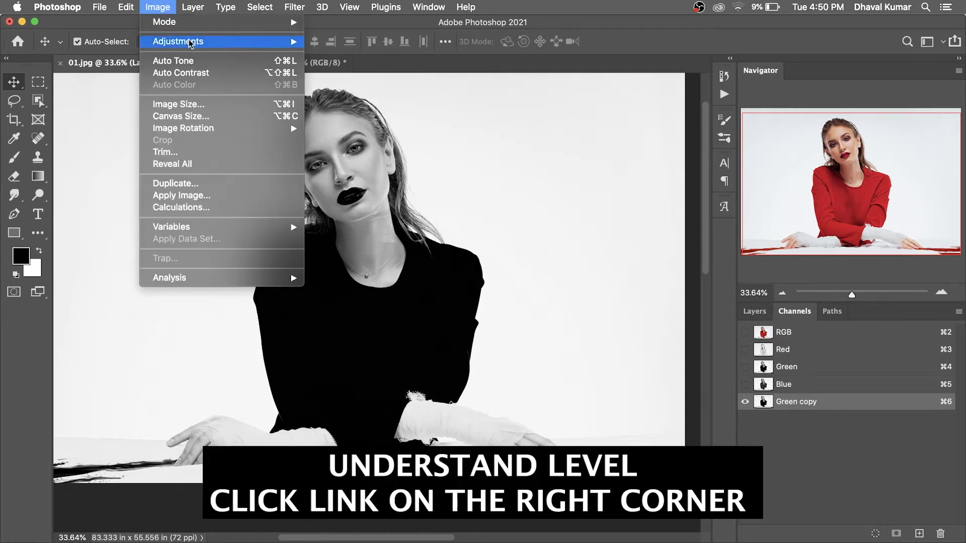
{"action": "left_click", "coordinate": [339, 49]}
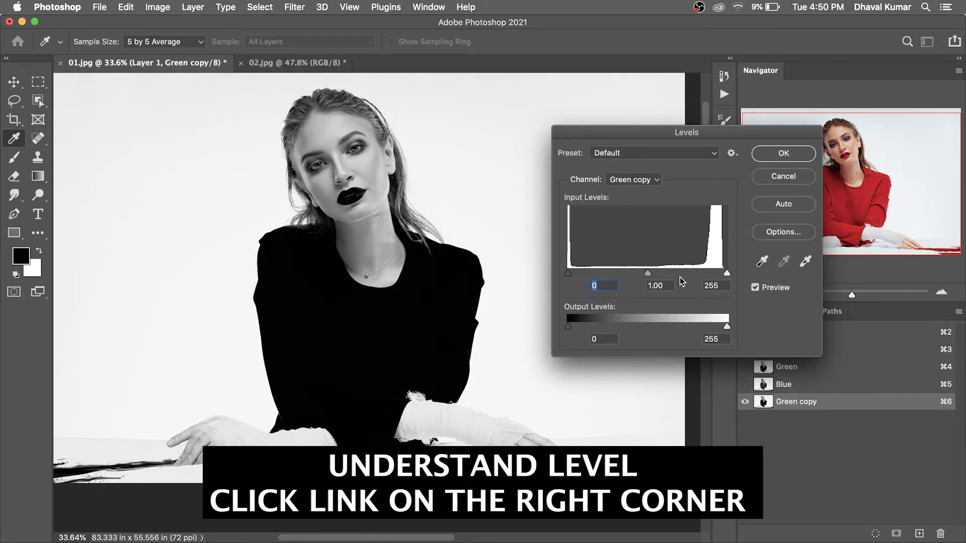
{"action": "left_click", "coordinate": [575, 271]}
{"action": "left_click_drag", "start_coordinate": [727, 274], "coordinate": [605, 280]}
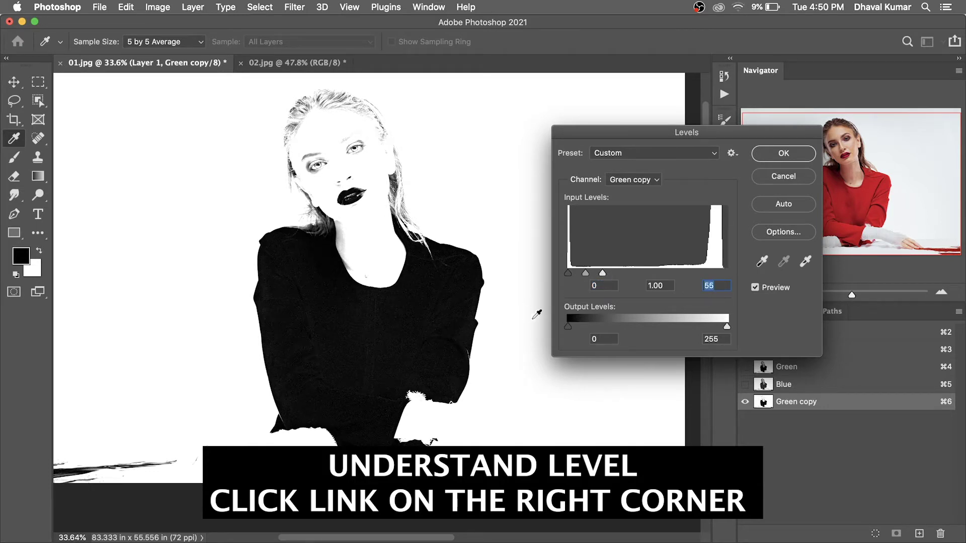
{"action": "left_click_drag", "start_coordinate": [603, 275], "coordinate": [578, 273]}
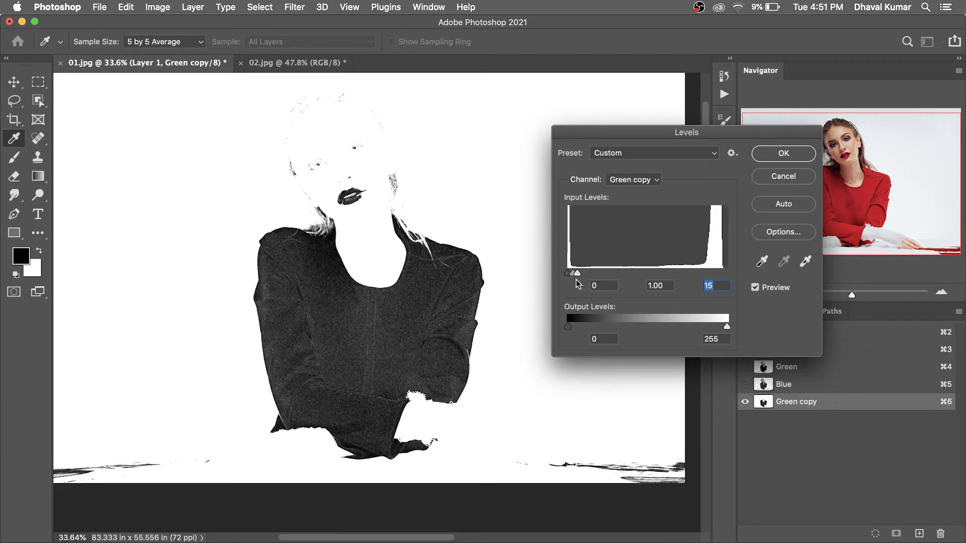
{"action": "left_click_drag", "start_coordinate": [581, 273], "coordinate": [598, 274]}
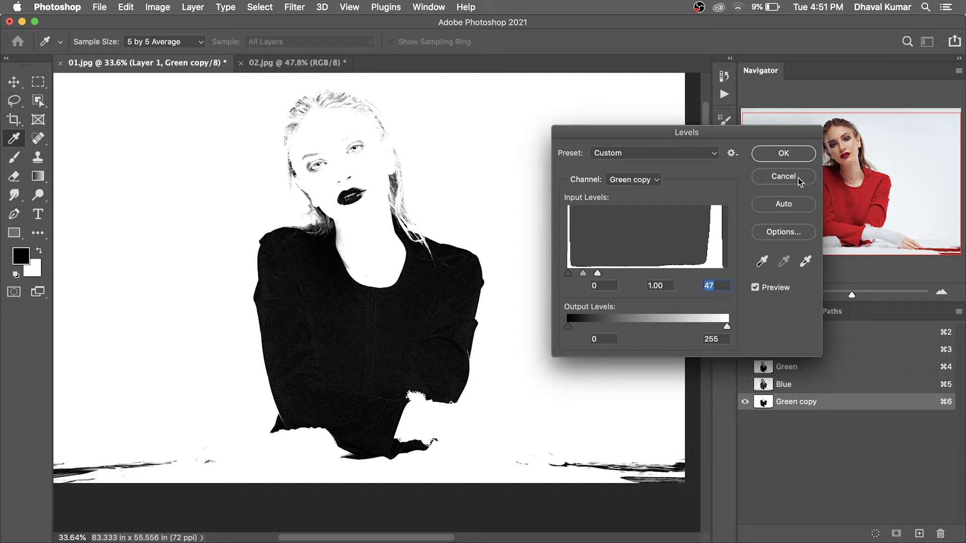
{"action": "left_click", "coordinate": [784, 158]}
Step: Paint white with the Brush over the black streaks along the bottom of Green copy
{"action": "key", "text": "v"}
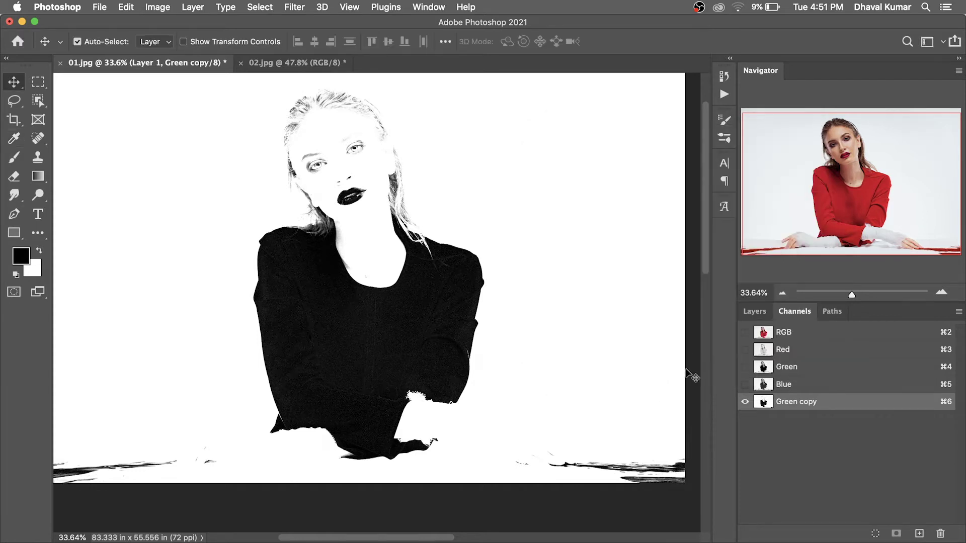
{"action": "key", "text": "b"}
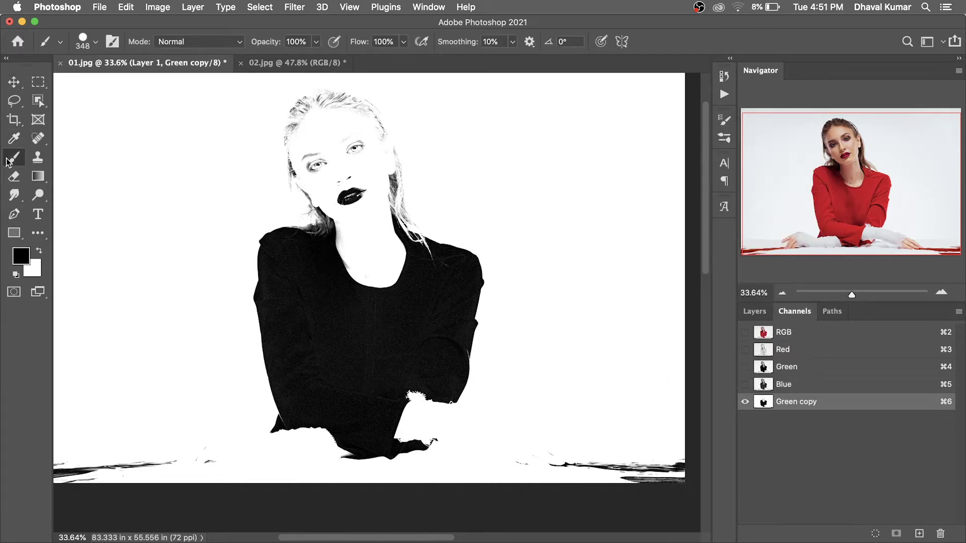
{"action": "left_click", "coordinate": [39, 250]}
{"action": "left_click_drag", "start_coordinate": [211, 450], "coordinate": [71, 470]}
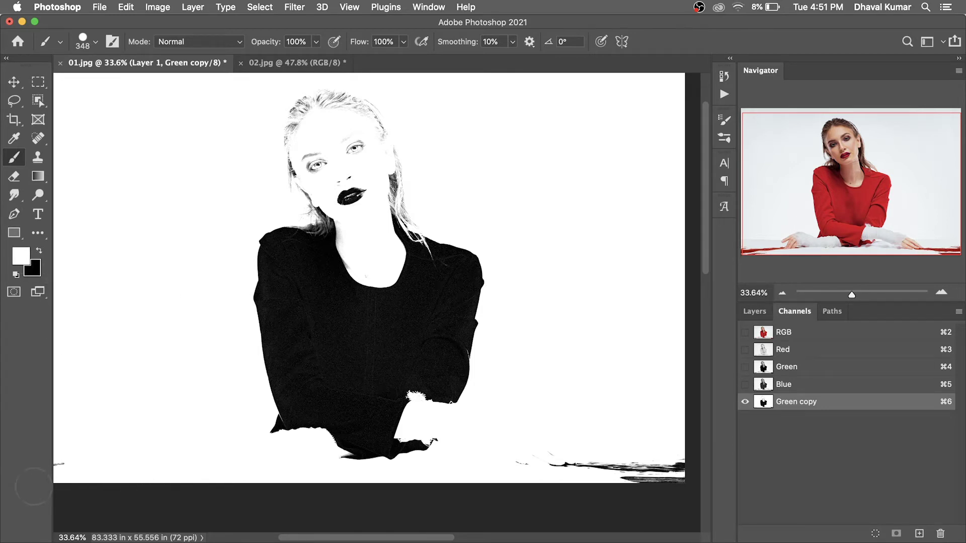
{"action": "left_click_drag", "start_coordinate": [493, 457], "coordinate": [697, 458]}
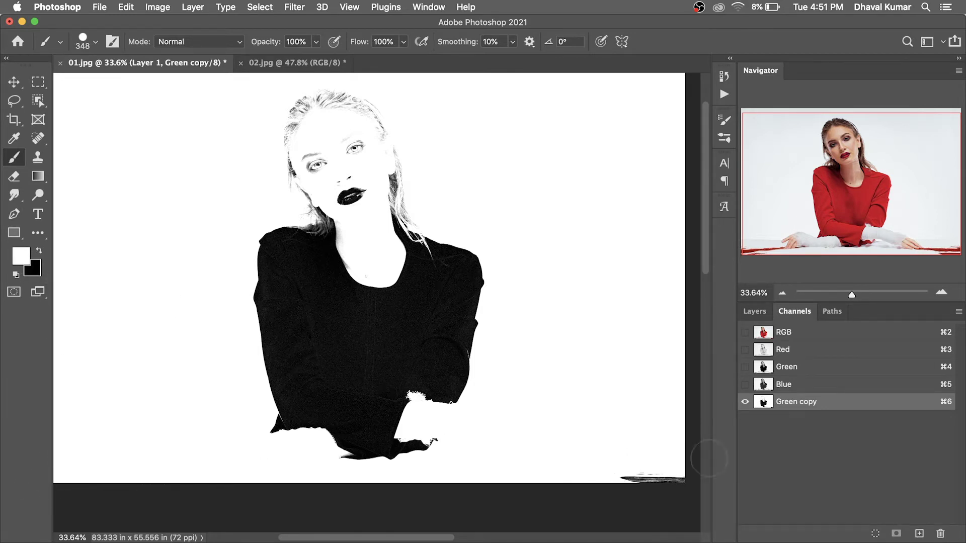
{"action": "left_click_drag", "start_coordinate": [581, 477], "coordinate": [699, 463]}
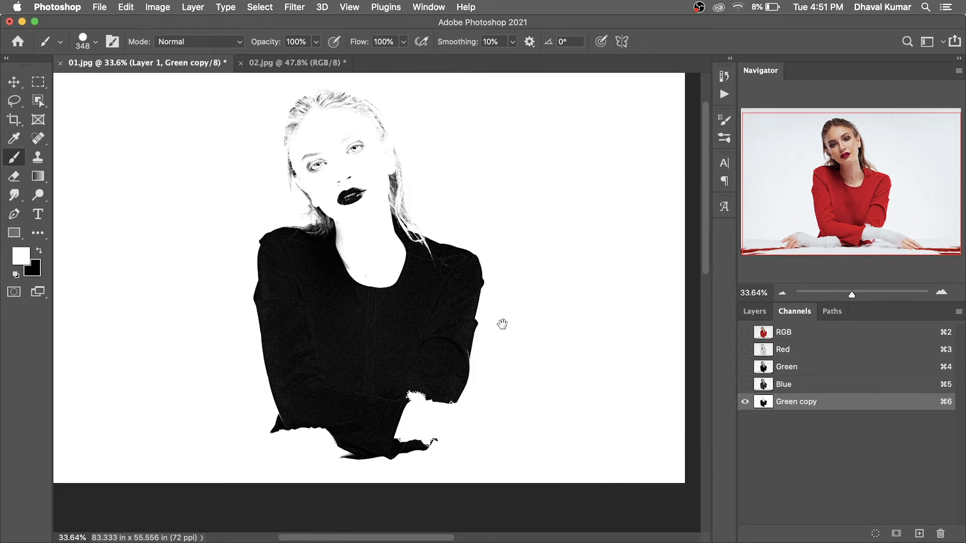
Step: Zoom in and pan to inspect the face, head and torso in the channel
{"action": "left_click_drag", "start_coordinate": [349, 167], "coordinate": [403, 168]}
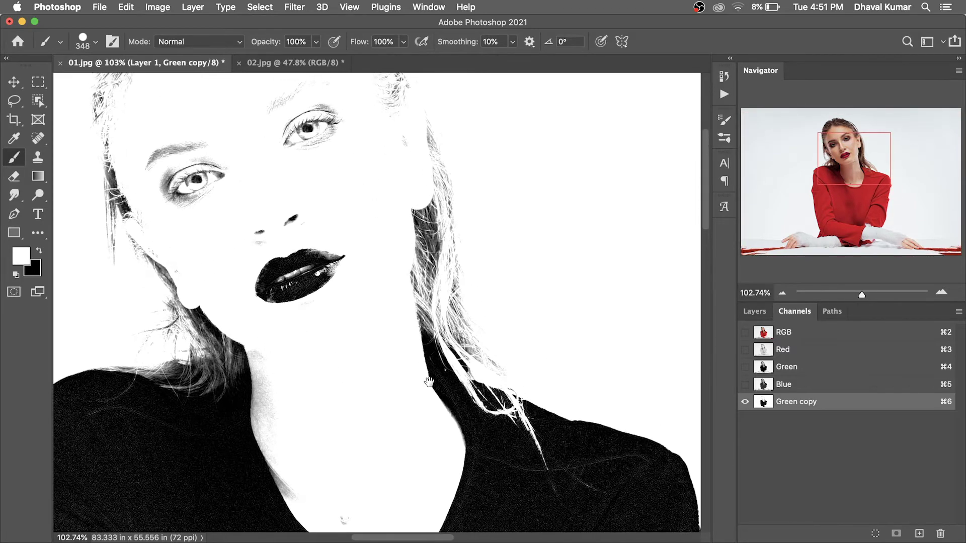
{"action": "mouse_move", "coordinate": [415, 248]}
{"action": "left_mouse_down"}
{"action": "mouse_move", "coordinate": [437, 350]}
{"action": "mouse_move", "coordinate": [421, 314]}
{"action": "left_mouse_up"}
{"action": "scroll", "coordinate": [437, 350], "scroll_direction": "down", "scroll_amount": 3}
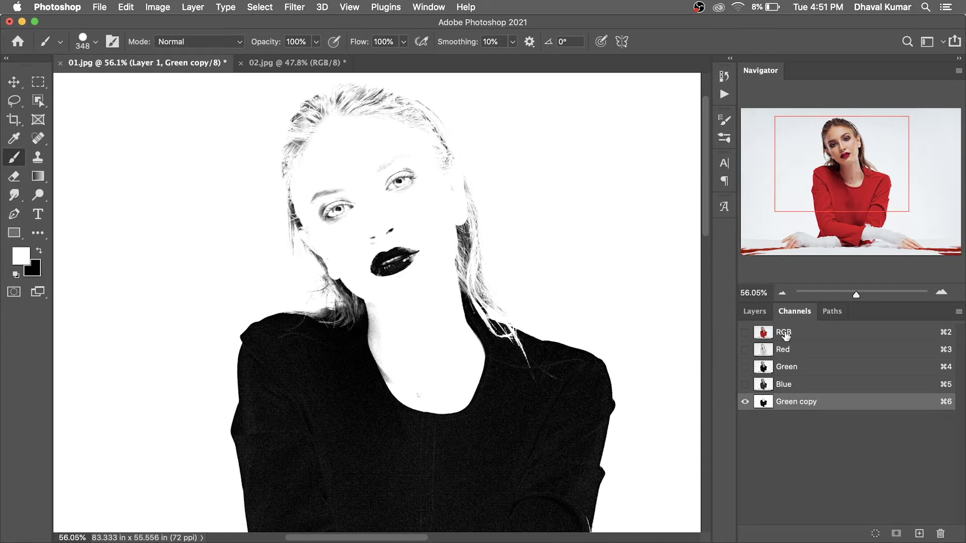
{"action": "left_click_drag", "start_coordinate": [479, 248], "coordinate": [473, 261]}
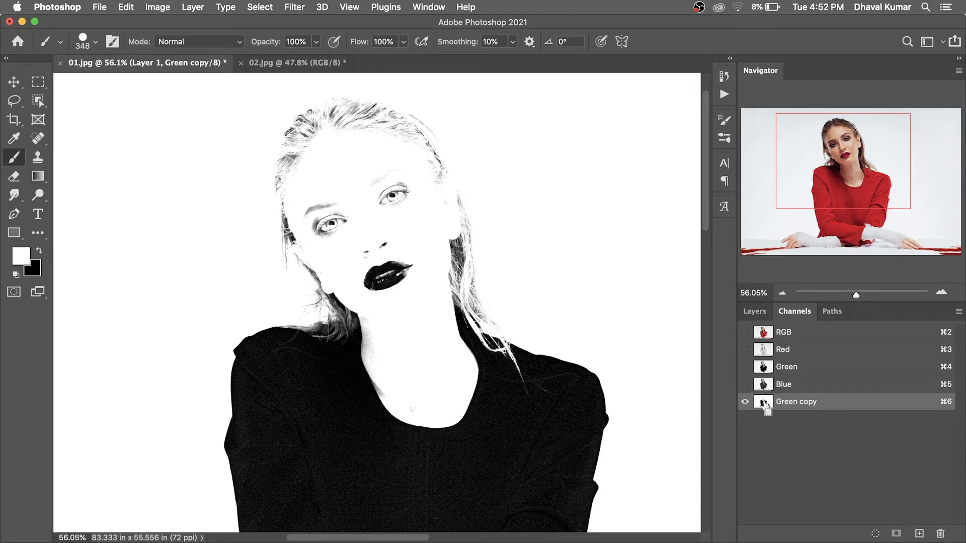
Step: Load Green copy as a selection and return to the RGB composite and Layers list
{"action": "left_click", "coordinate": [763, 401], "text": "super"}
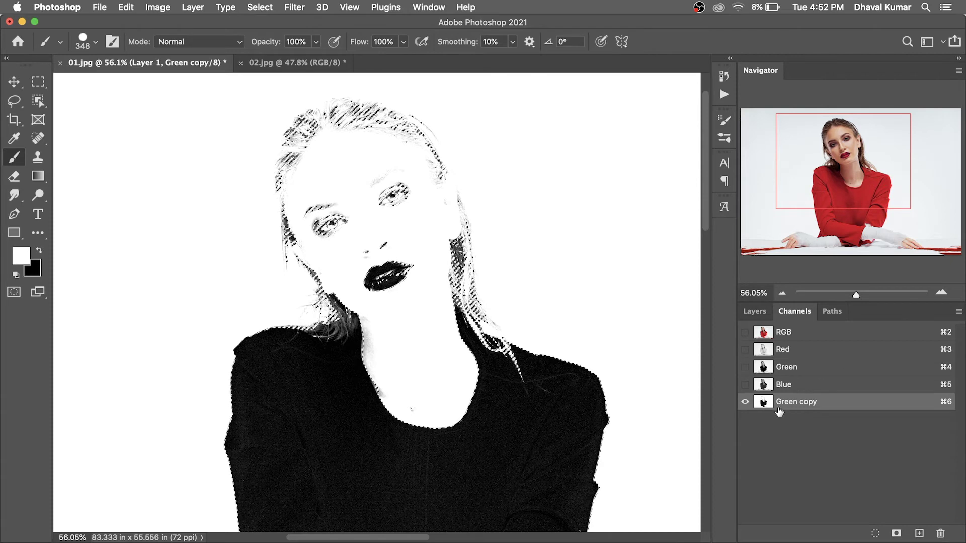
{"action": "left_click", "coordinate": [790, 333]}
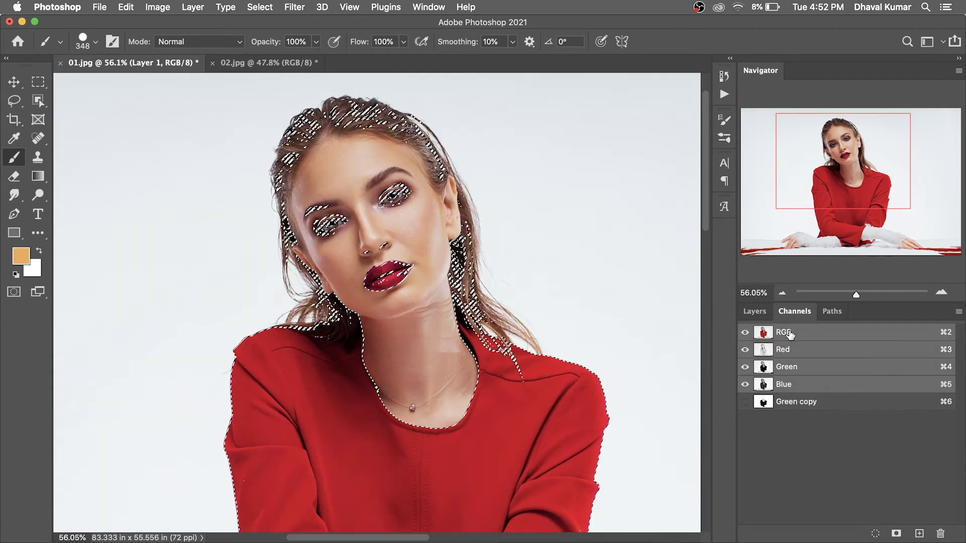
{"action": "left_click", "coordinate": [761, 313]}
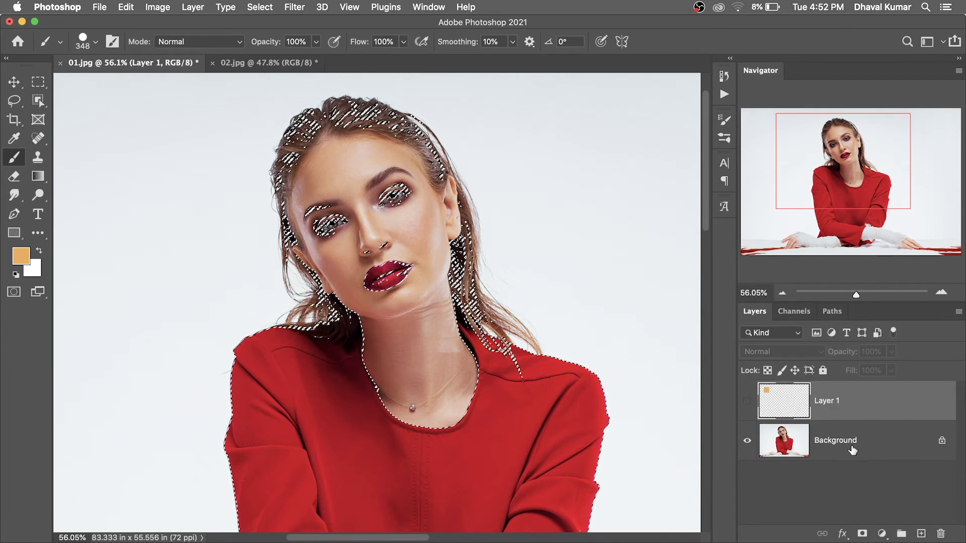
Step: Duplicate the Background layer as Background copy
{"action": "left_click", "coordinate": [852, 449]}
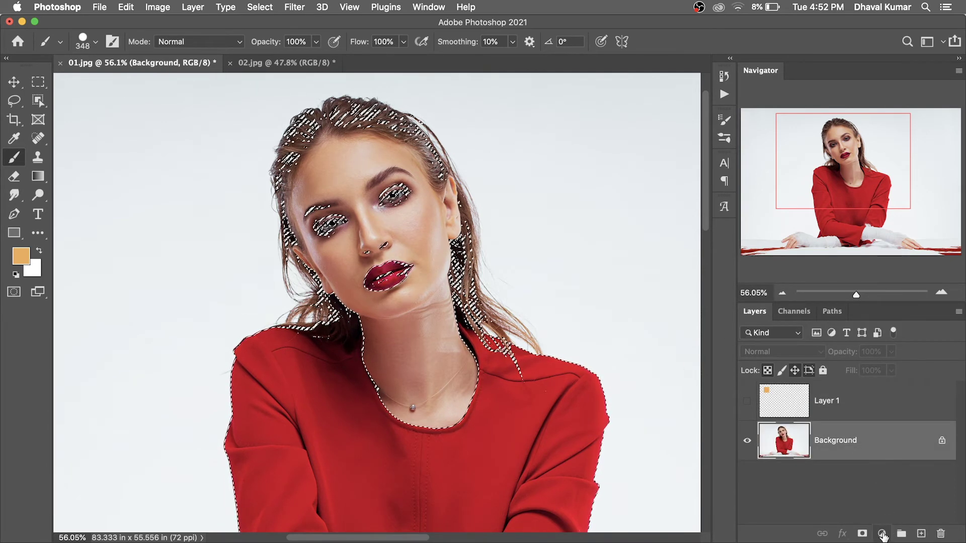
{"action": "left_click_drag", "start_coordinate": [899, 450], "coordinate": [922, 532]}
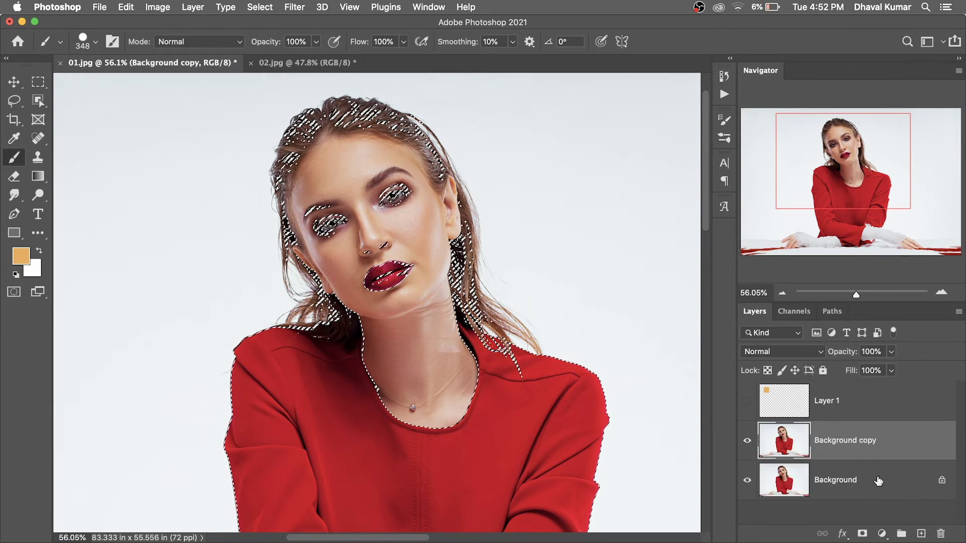
Step: Add a layer mask from the channel selection to Background copy
{"action": "left_click", "coordinate": [862, 533]}
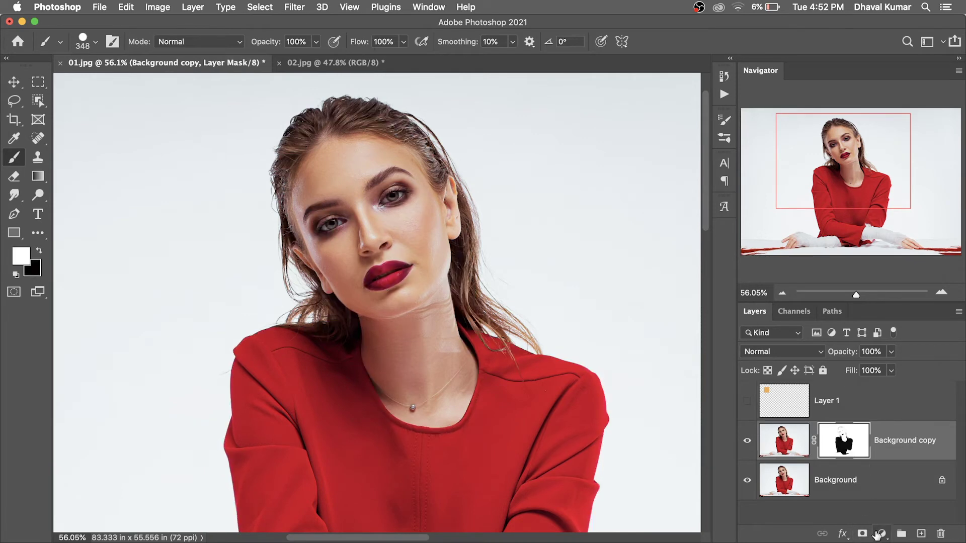
{"action": "left_click", "coordinate": [855, 489]}
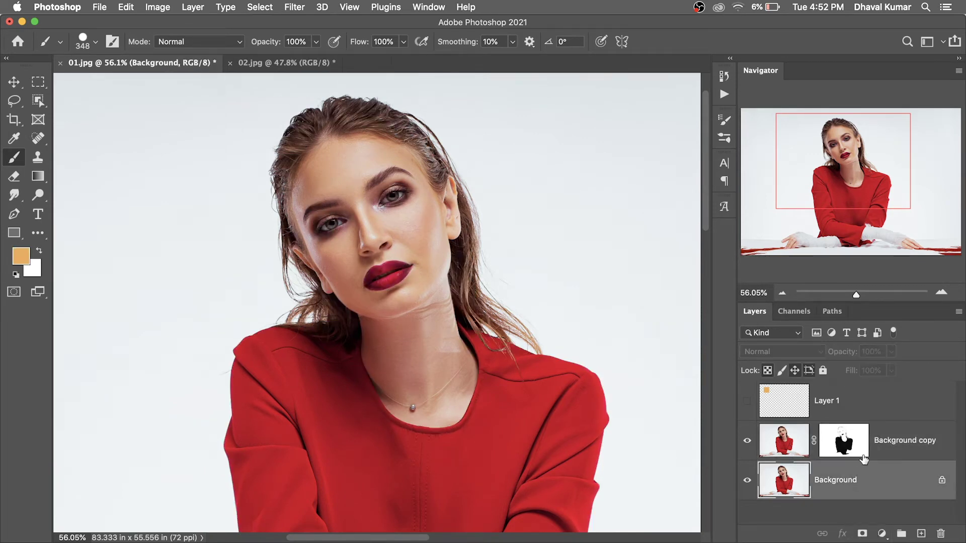
{"action": "left_click", "coordinate": [887, 441]}
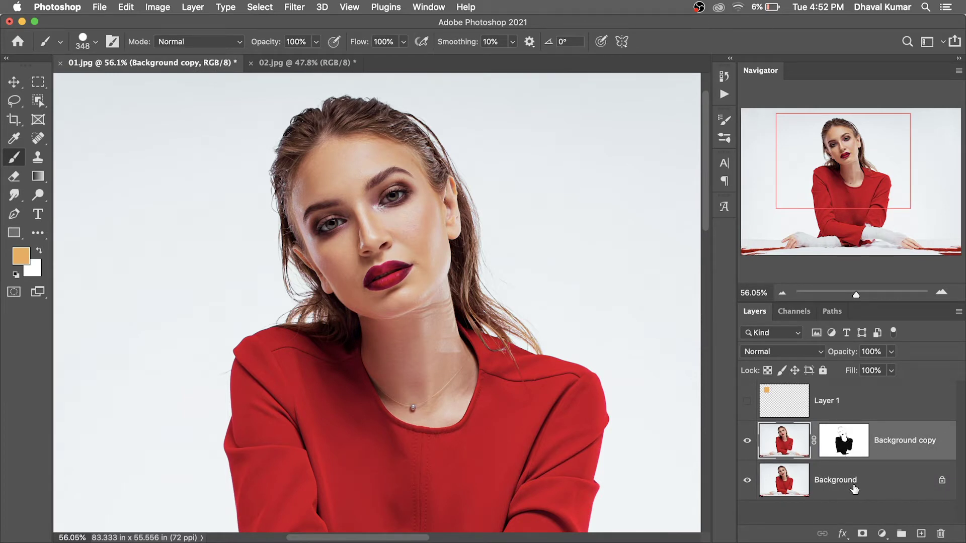
{"action": "left_click", "coordinate": [855, 489]}
{"action": "left_click", "coordinate": [886, 446]}
Step: Add a white Solid Color fill layer and move Color Fill 1 below Background copy
{"action": "left_click", "coordinate": [882, 533]}
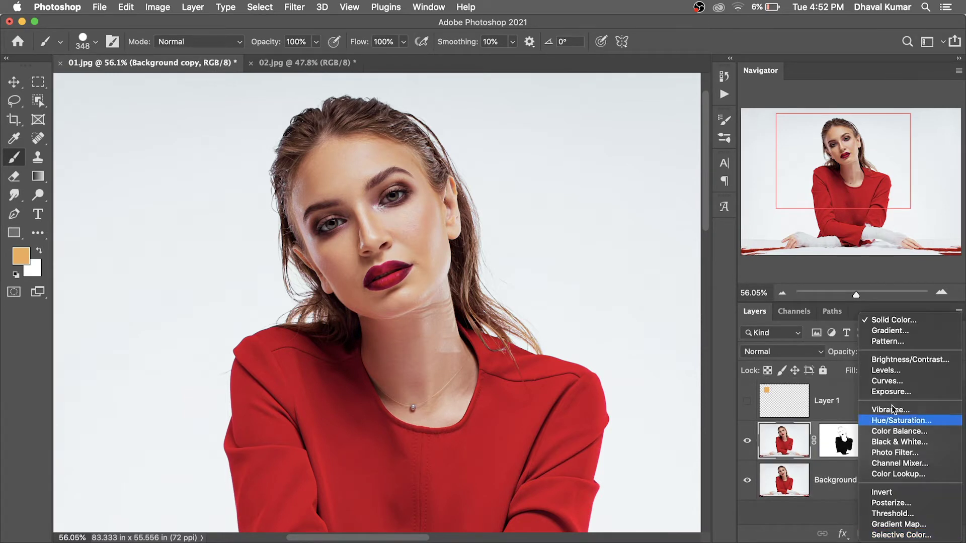
{"action": "left_click", "coordinate": [908, 323]}
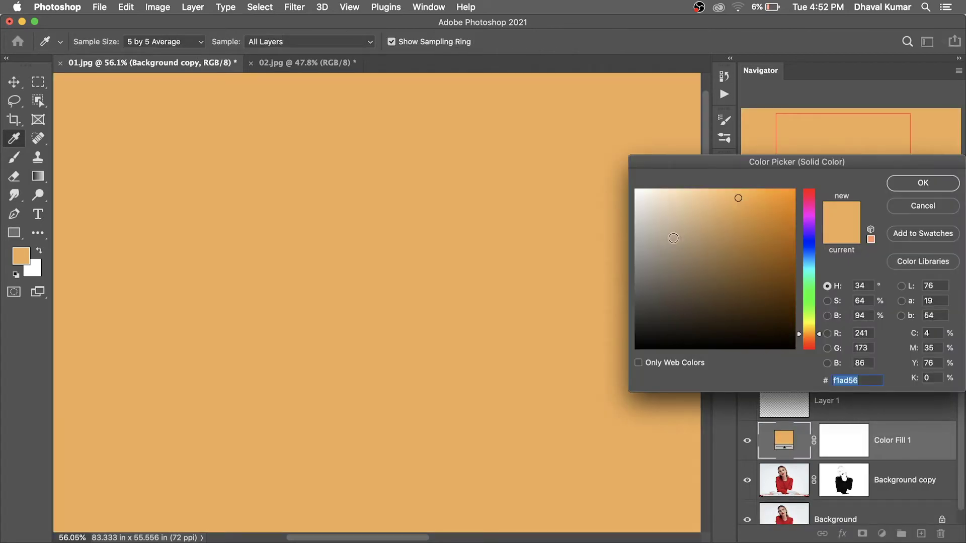
{"action": "left_click_drag", "start_coordinate": [671, 236], "coordinate": [626, 167]}
{"action": "left_click", "coordinate": [909, 190]}
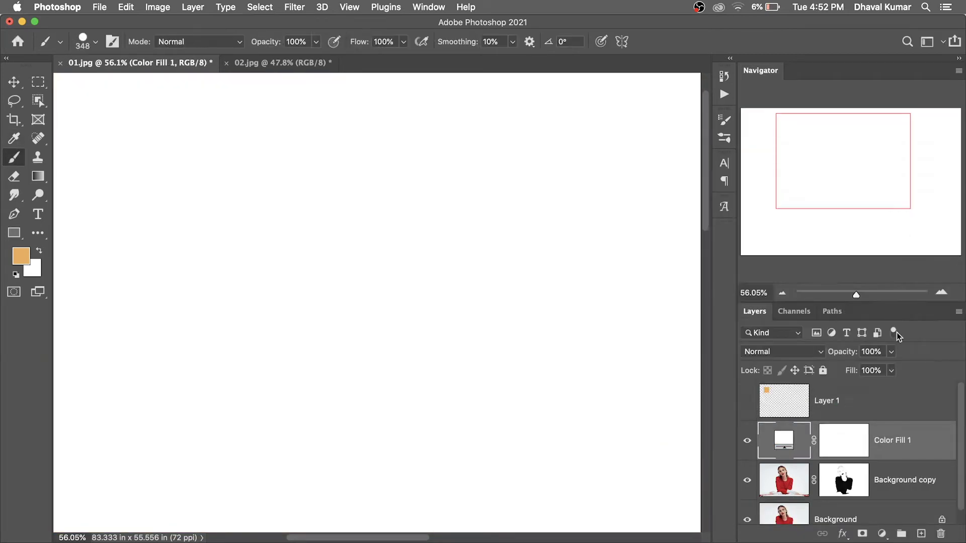
{"action": "left_click_drag", "start_coordinate": [878, 442], "coordinate": [876, 495]}
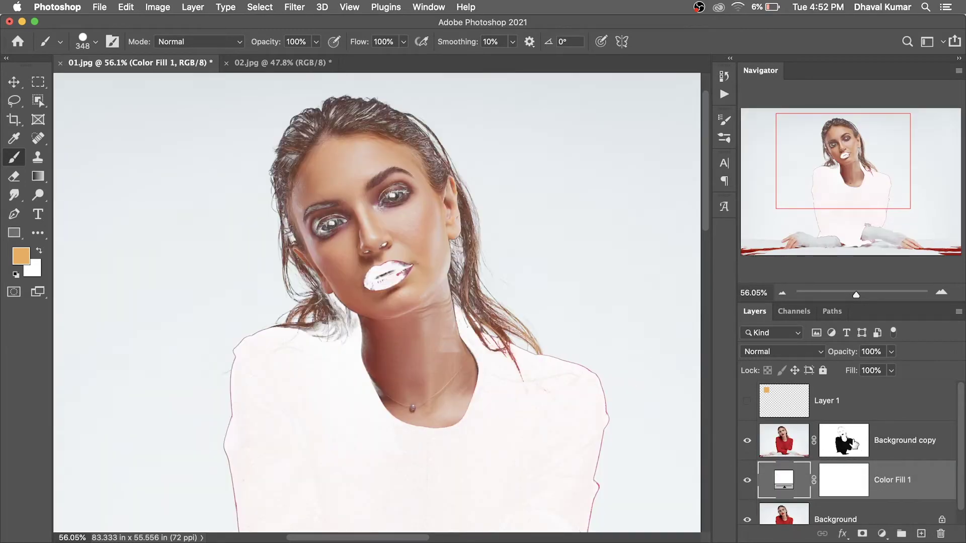
Step: Invert the Background copy mask so the red dress shows over white
{"action": "left_click", "coordinate": [855, 429]}
{"action": "key", "text": "ctrl+i"}
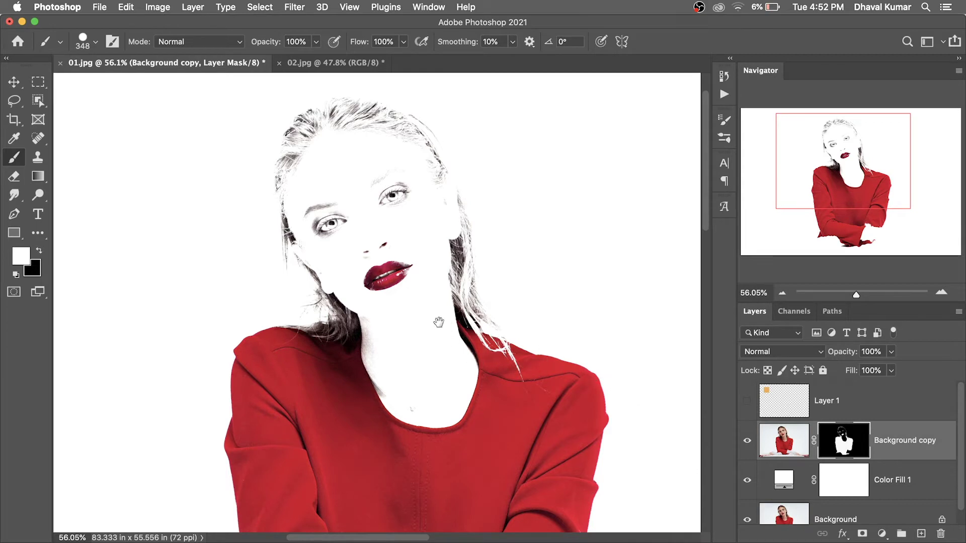
{"action": "left_click_drag", "start_coordinate": [469, 332], "coordinate": [499, 341]}
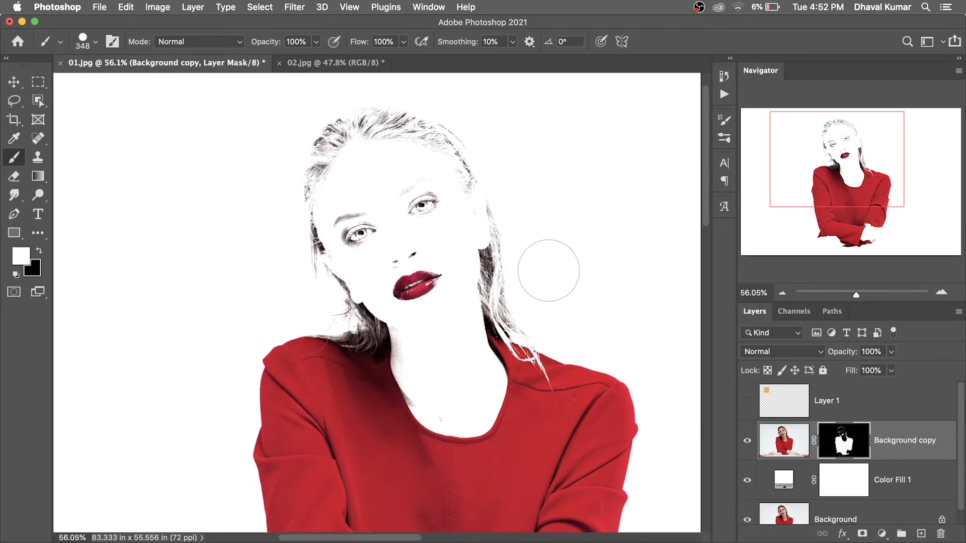
{"action": "left_click_drag", "start_coordinate": [548, 271], "coordinate": [528, 218]}
Step: Paint black on the mask to hide the face and hair
{"action": "key", "text": "x"}
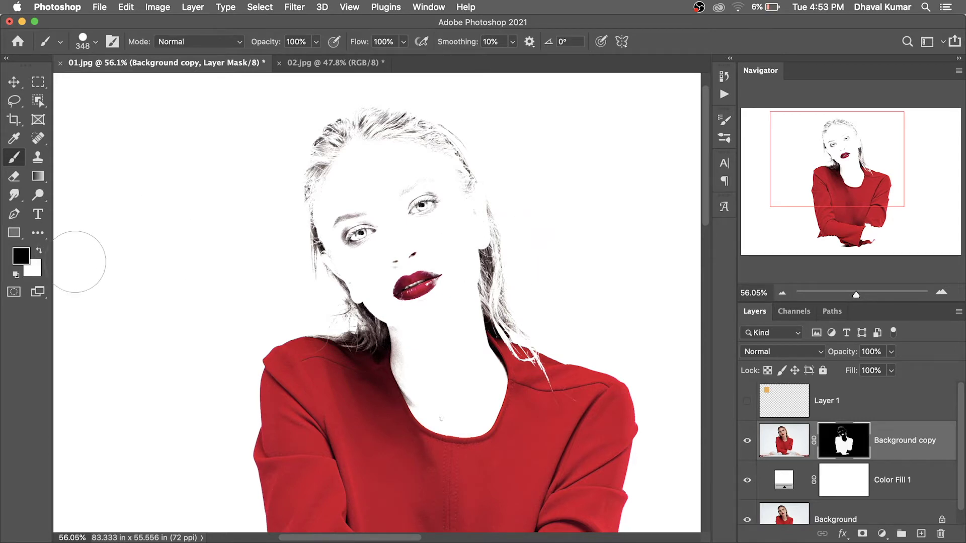
{"action": "key", "text": "x"}
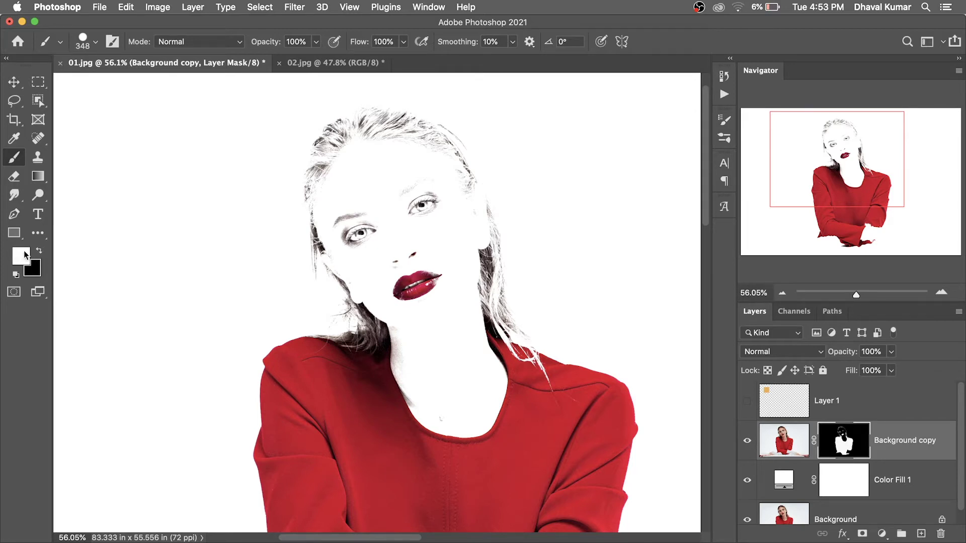
{"action": "key", "text": "x"}
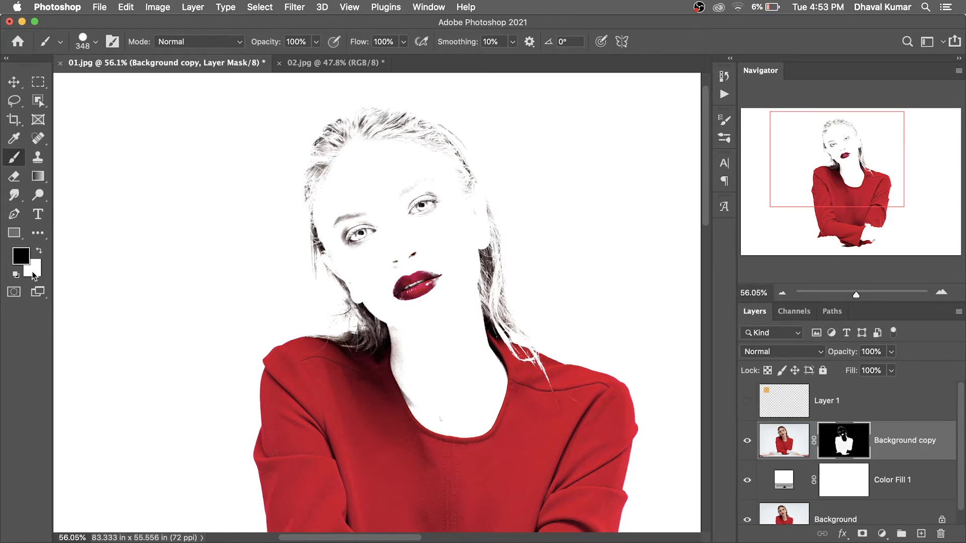
{"action": "key", "text": "x"}
{"action": "key", "text": "x"}
{"action": "key", "text": "x"}
{"action": "key", "text": "x"}
{"action": "mouse_move", "coordinate": [528, 215]}
{"action": "left_mouse_down"}
{"action": "mouse_move", "coordinate": [426, 144]}
{"action": "mouse_move", "coordinate": [381, 319]}
{"action": "left_mouse_up"}
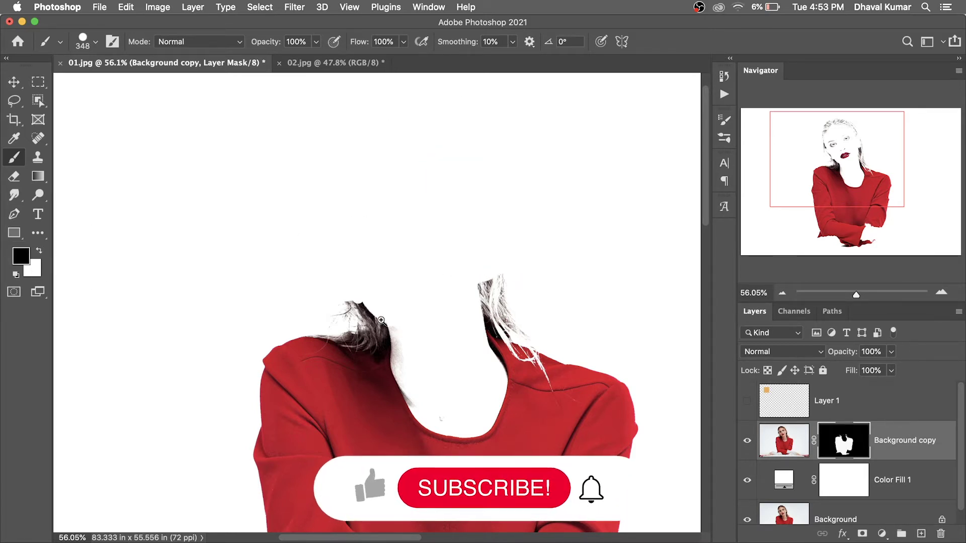
{"action": "scroll", "coordinate": [380, 320], "scroll_direction": "up", "scroll_amount": 3}
Step: Paint black on the mask to remove grey hair along the neck and white strands above the right shoulder
{"action": "left_click_drag", "start_coordinate": [468, 263], "coordinate": [475, 242]}
{"action": "scroll", "coordinate": [425, 276], "scroll_direction": "up", "scroll_amount": 3}
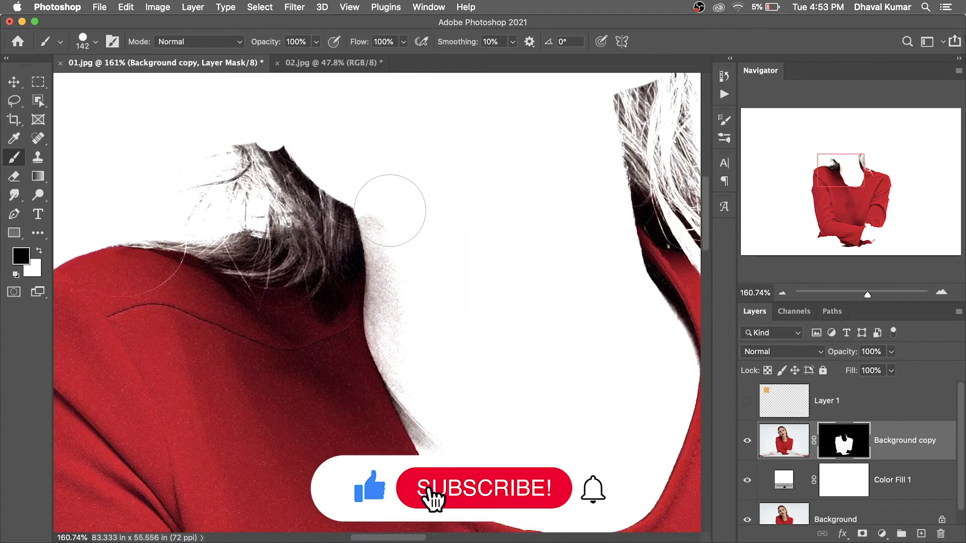
{"action": "left_click_drag", "start_coordinate": [390, 211], "coordinate": [477, 392]}
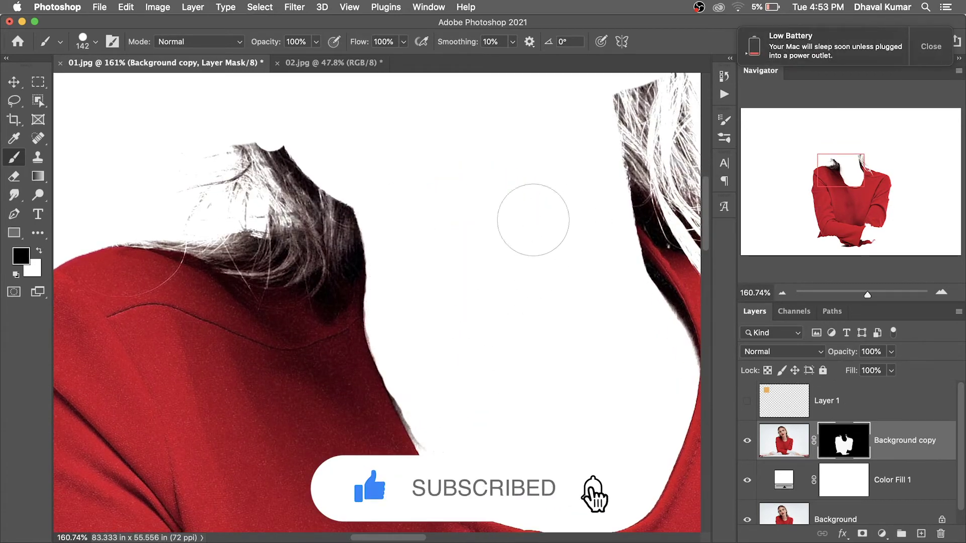
{"action": "left_click_drag", "start_coordinate": [533, 220], "coordinate": [362, 310]}
{"action": "mouse_move", "coordinate": [528, 297]}
{"action": "left_mouse_down"}
{"action": "mouse_move", "coordinate": [486, 248]}
{"action": "mouse_move", "coordinate": [470, 118]}
{"action": "mouse_move", "coordinate": [564, 286]}
{"action": "left_mouse_up"}
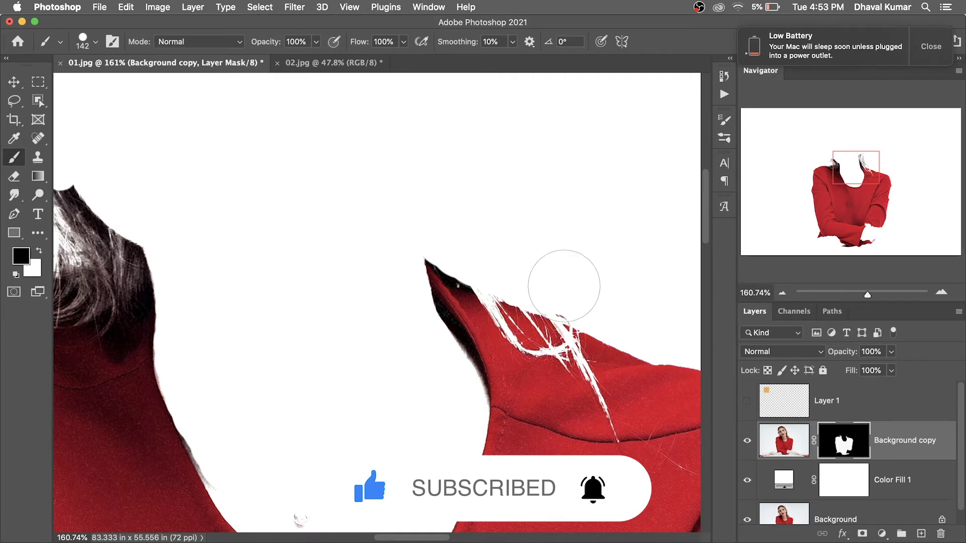
{"action": "left_click_drag", "start_coordinate": [399, 319], "coordinate": [513, 267]}
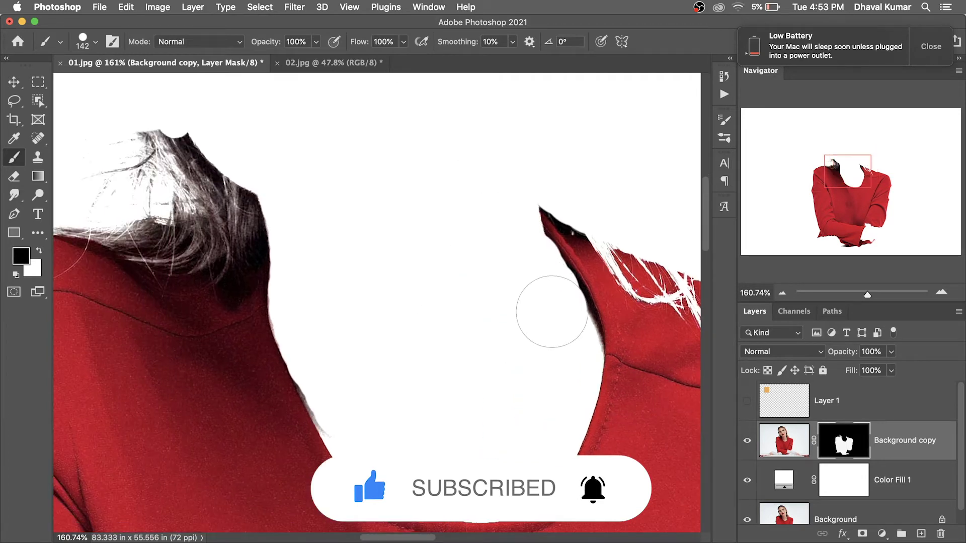
Step: With a smaller brush, paint away the grey fringe along the left neckline edge
{"action": "left_click_drag", "start_coordinate": [523, 272], "coordinate": [498, 271]}
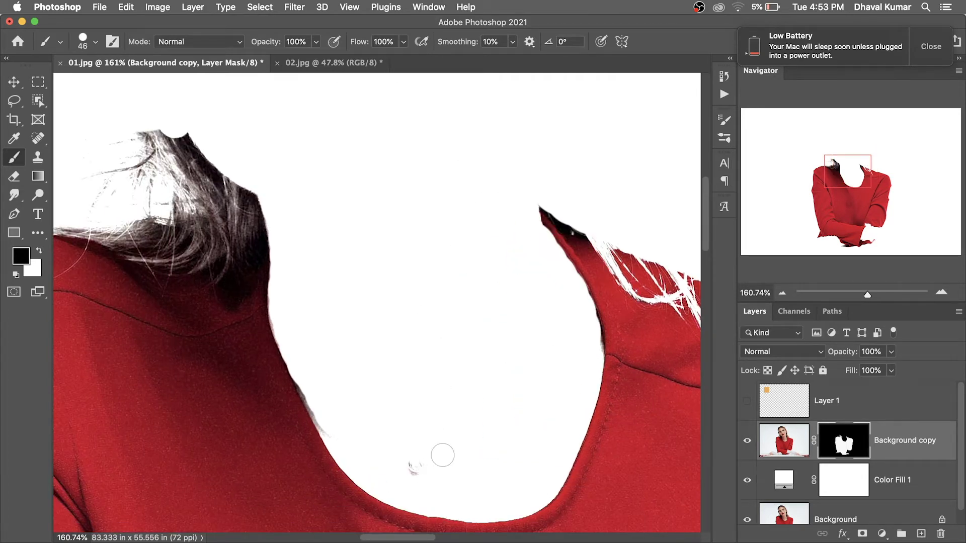
{"action": "scroll", "coordinate": [319, 448], "scroll_direction": "up", "scroll_amount": 2}
{"action": "scroll", "coordinate": [310, 457], "scroll_direction": "up", "scroll_amount": 5}
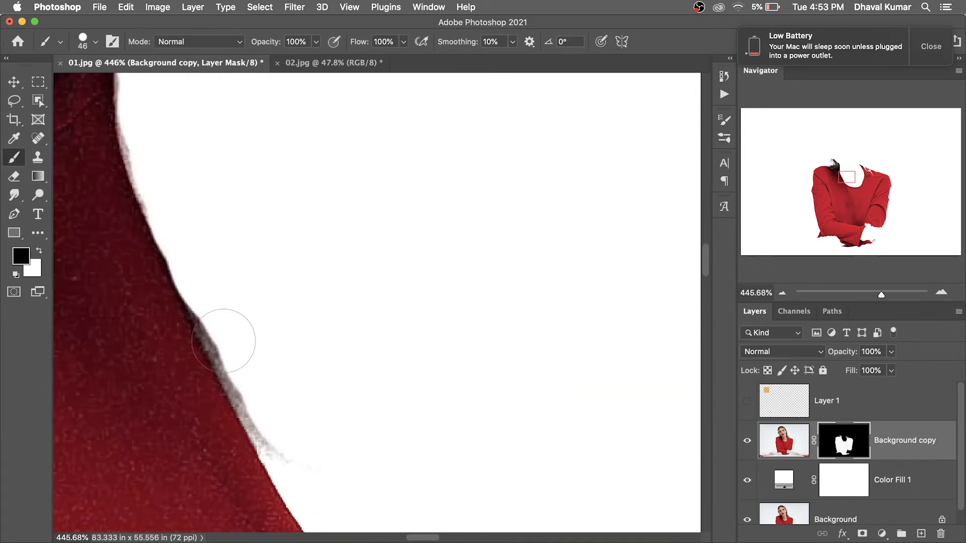
{"action": "left_click_drag", "start_coordinate": [248, 339], "coordinate": [233, 351]}
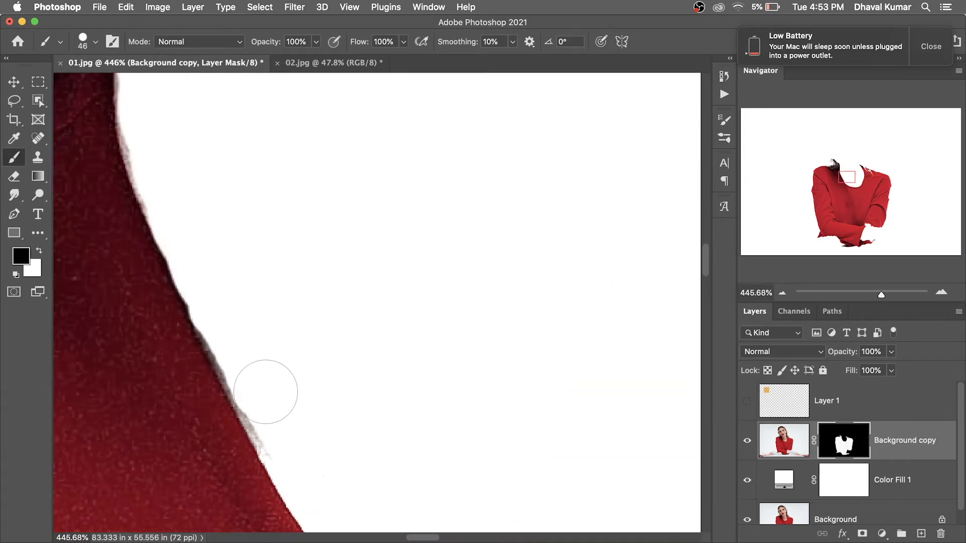
{"action": "scroll", "coordinate": [310, 335], "scroll_direction": "down", "scroll_amount": 3}
{"action": "scroll", "coordinate": [311, 335], "scroll_direction": "down", "scroll_amount": 3}
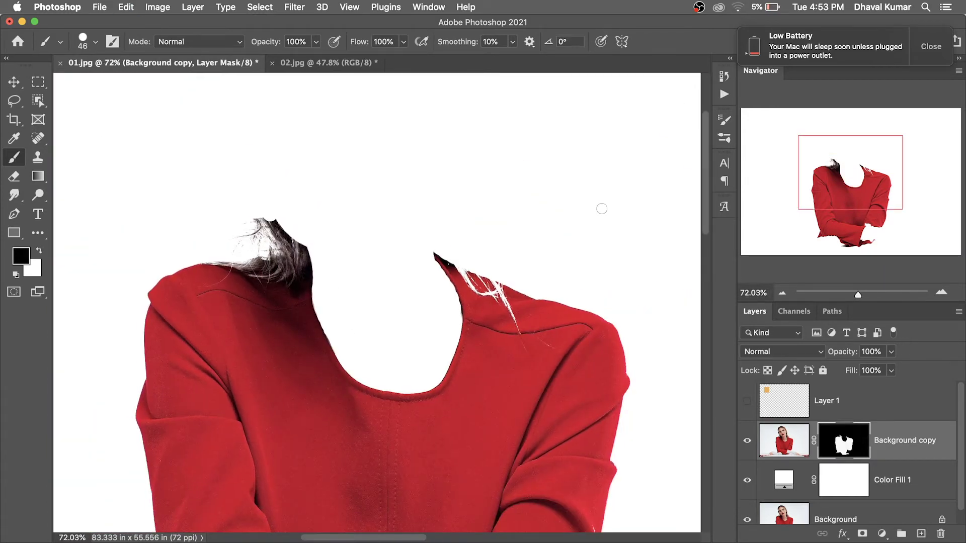
{"action": "scroll", "coordinate": [601, 209], "scroll_direction": "down", "scroll_amount": 2}
{"action": "scroll", "coordinate": [399, 287], "scroll_direction": "up", "scroll_amount": 2}
{"action": "scroll", "coordinate": [416, 308], "scroll_direction": "up", "scroll_amount": 1}
{"action": "scroll", "coordinate": [609, 302], "scroll_direction": "up", "scroll_amount": 3}
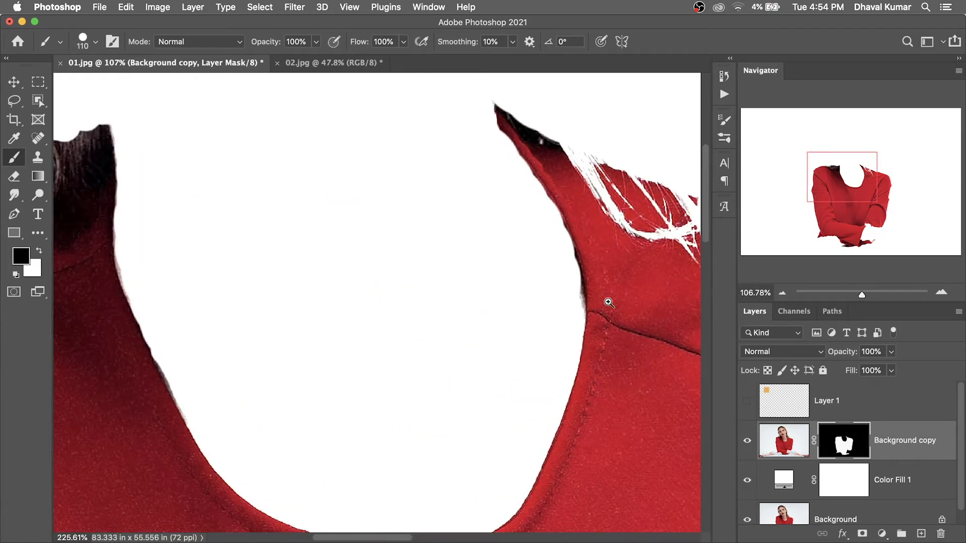
Step: Set brush spacing to about 1% and size 19, then fit the whole image in the window
{"action": "key", "text": "F5"}
{"action": "left_click_drag", "start_coordinate": [576, 342], "coordinate": [523, 342]}
{"action": "key", "text": "F5"}
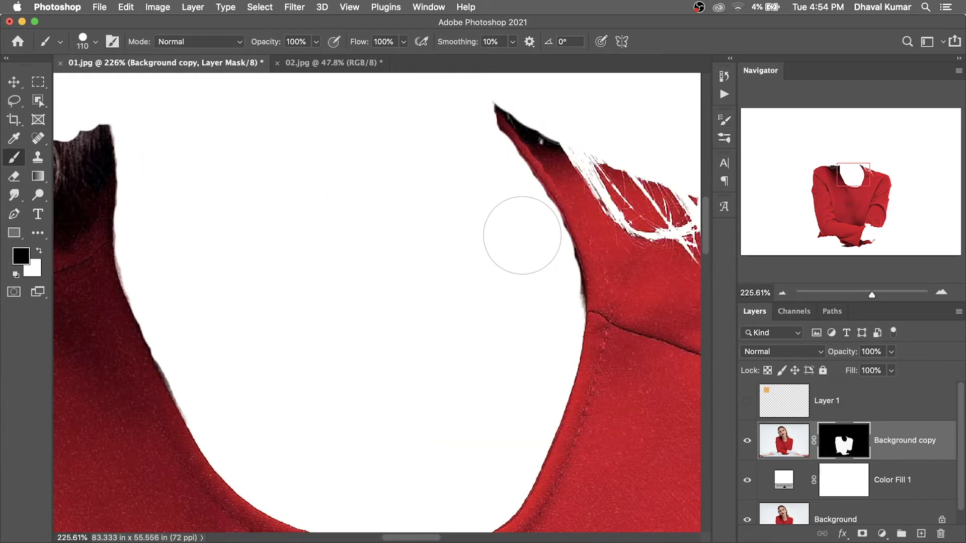
{"action": "left_click_drag", "start_coordinate": [522, 235], "coordinate": [466, 247]}
{"action": "scroll", "coordinate": [560, 252], "scroll_direction": "up", "scroll_amount": 2}
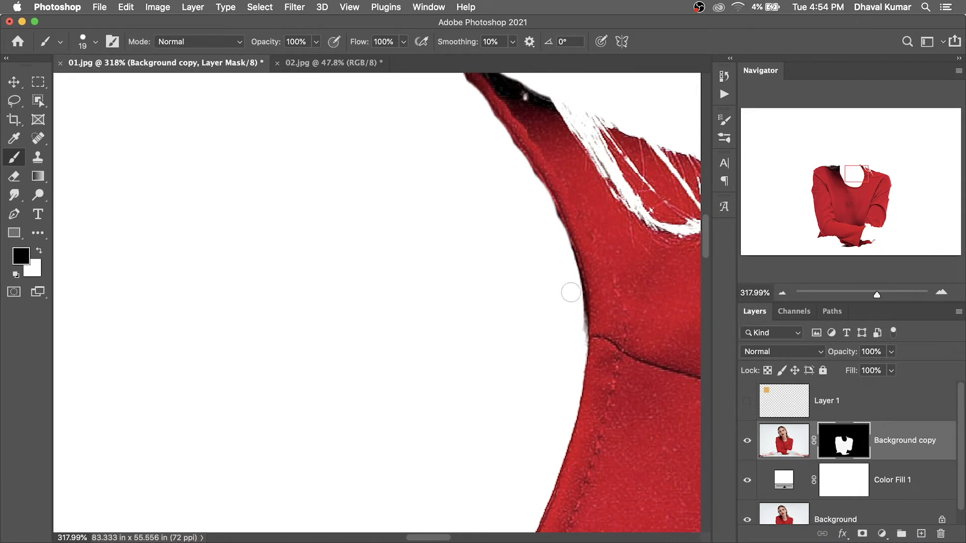
{"action": "scroll", "coordinate": [573, 300], "scroll_direction": "up", "scroll_amount": 3}
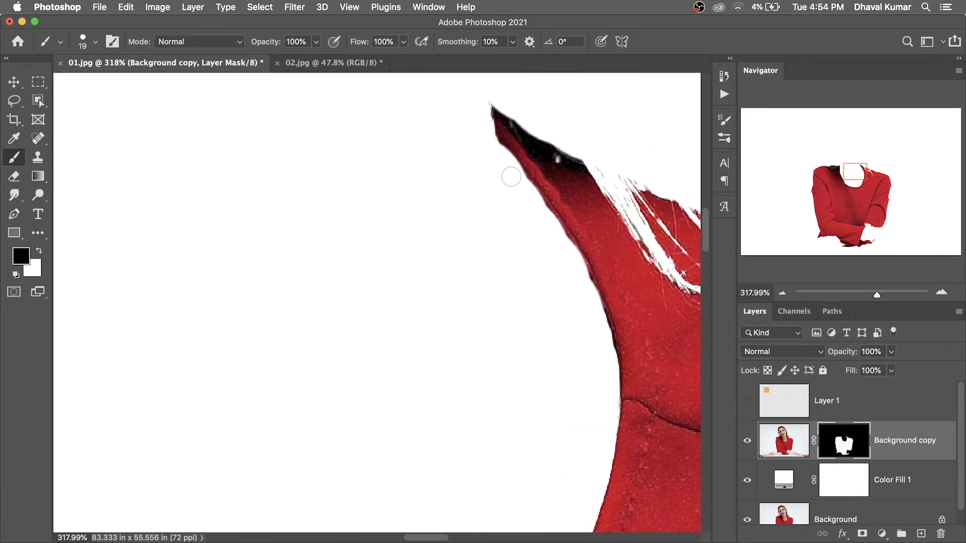
{"action": "scroll", "coordinate": [556, 276], "scroll_direction": "down", "scroll_amount": 2}
{"action": "scroll", "coordinate": [367, 339], "scroll_direction": "down", "scroll_amount": 2}
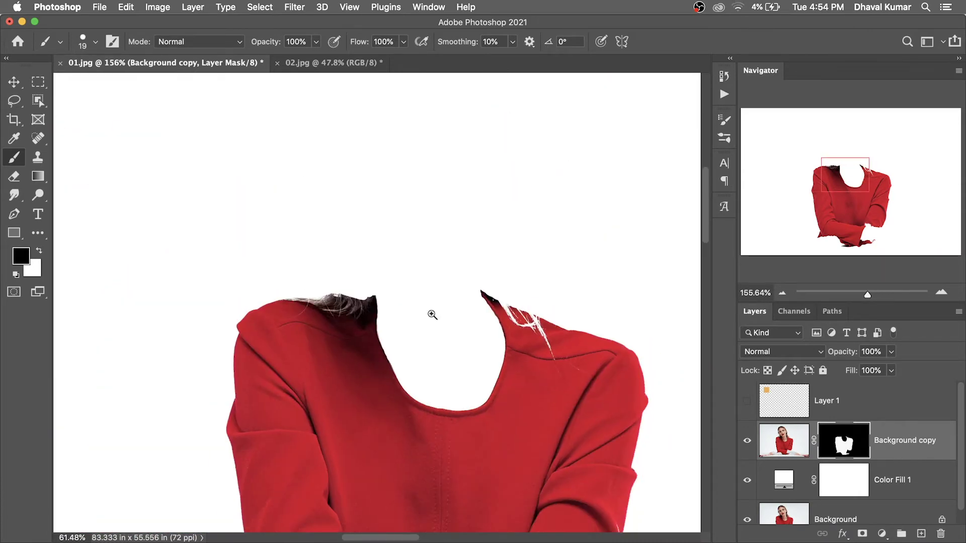
{"action": "key", "text": "super+0"}
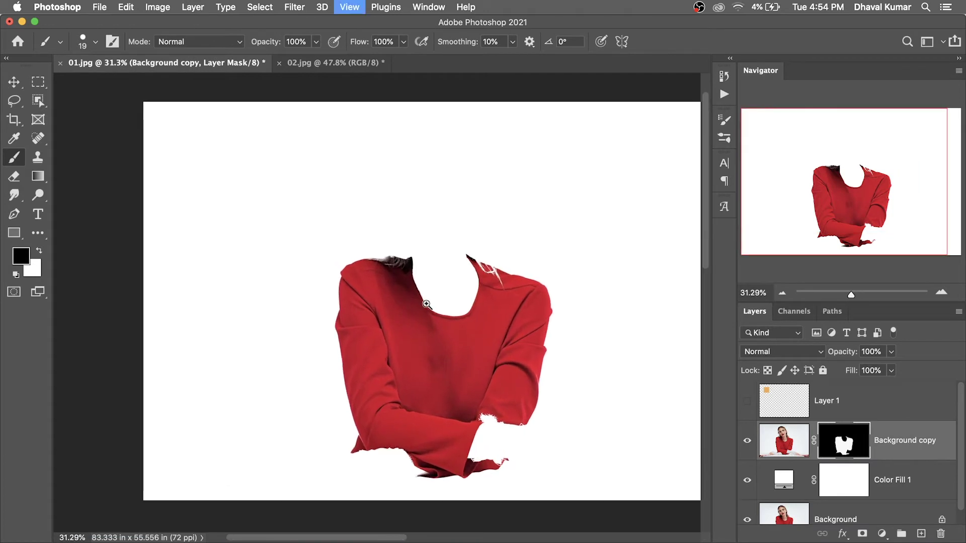
Step: Show the orange swatch layer Layer 1 and delete the Color Fill 1 layer
{"action": "scroll", "coordinate": [427, 305], "scroll_direction": "up", "scroll_amount": 1}
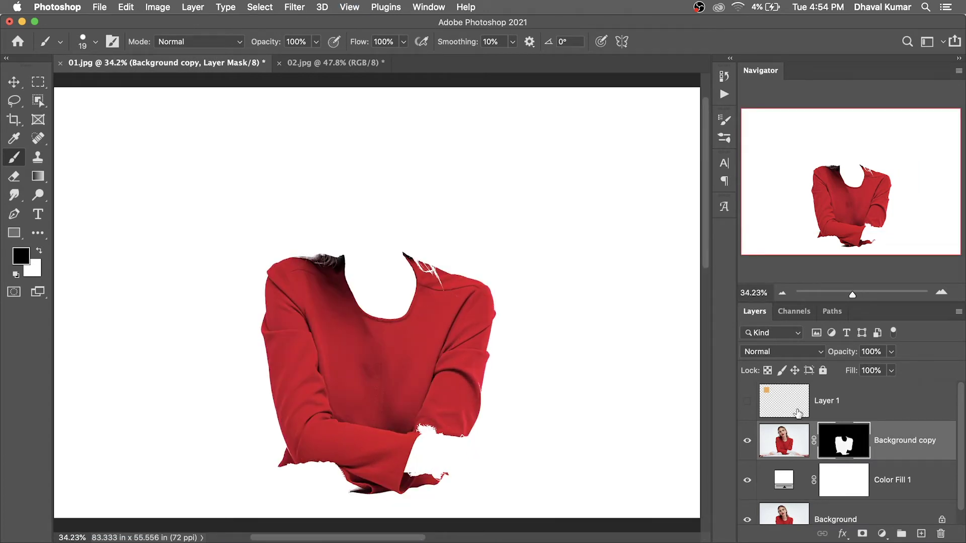
{"action": "left_click", "coordinate": [748, 401]}
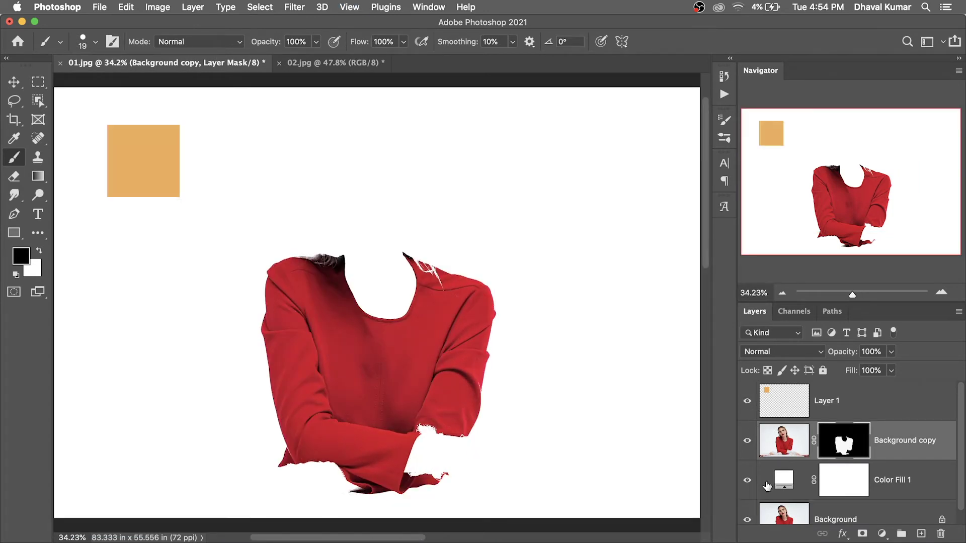
{"action": "left_click", "coordinate": [748, 481]}
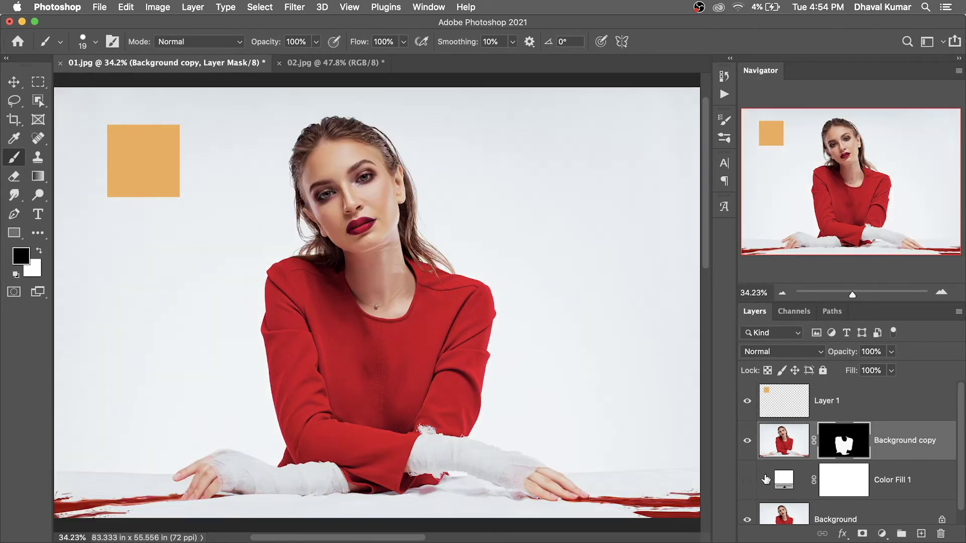
{"action": "left_click", "coordinate": [896, 473]}
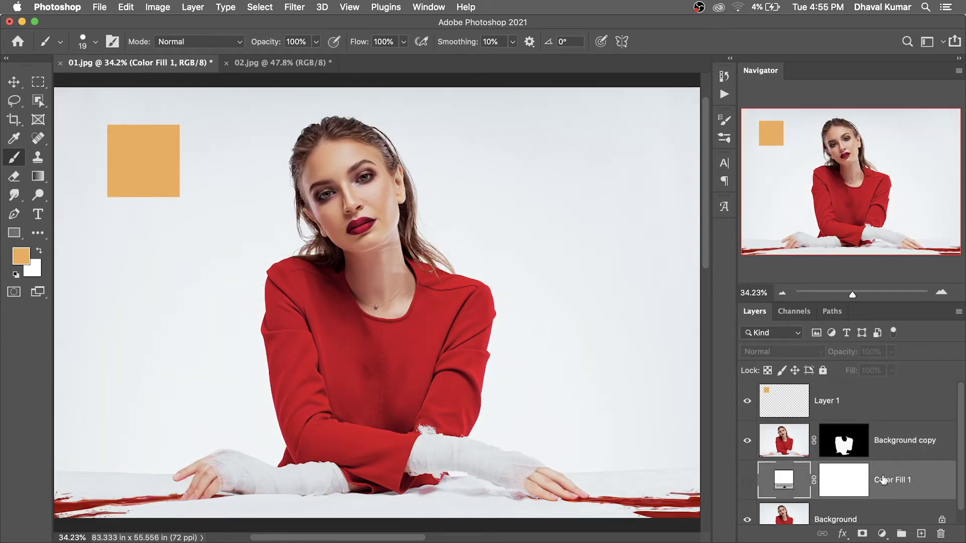
{"action": "key", "text": "Delete"}
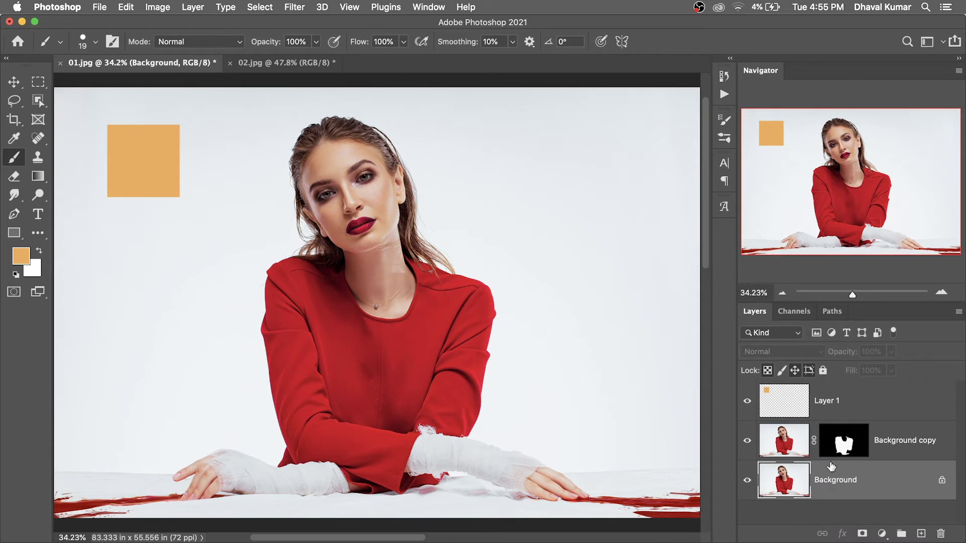
Step: Switch to the Move tool with auto-select off and select Background copy
{"action": "key", "text": "v"}
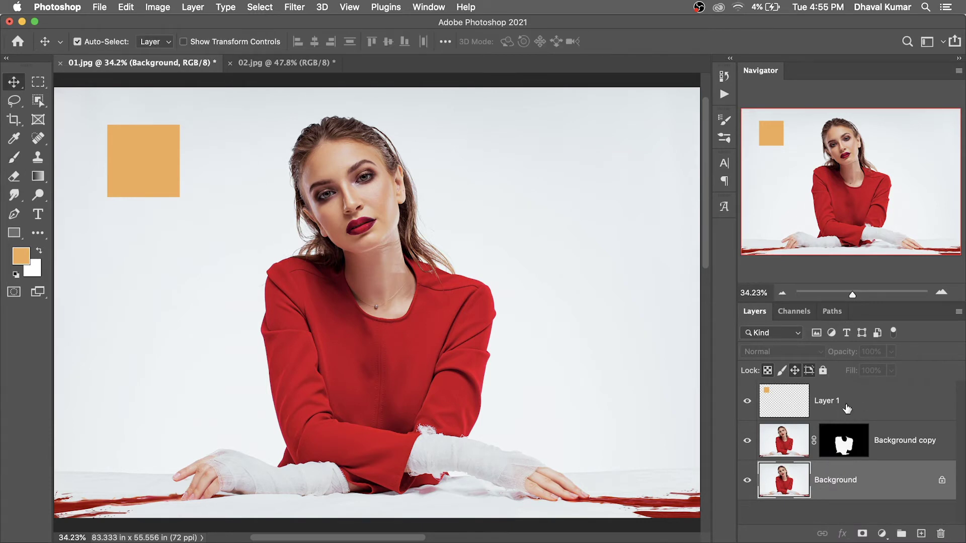
{"action": "left_click", "coordinate": [896, 447]}
{"action": "key", "text": "ctrl"}
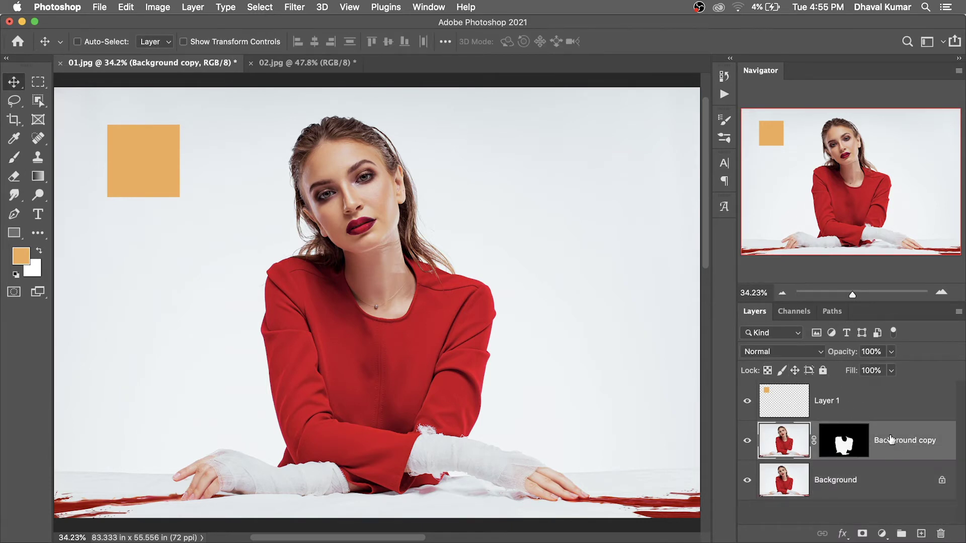
Step: Group Background copy into Group 1, move its dress mask onto the group, and add a Solid Color fill
{"action": "key", "text": "ctrl+g"}
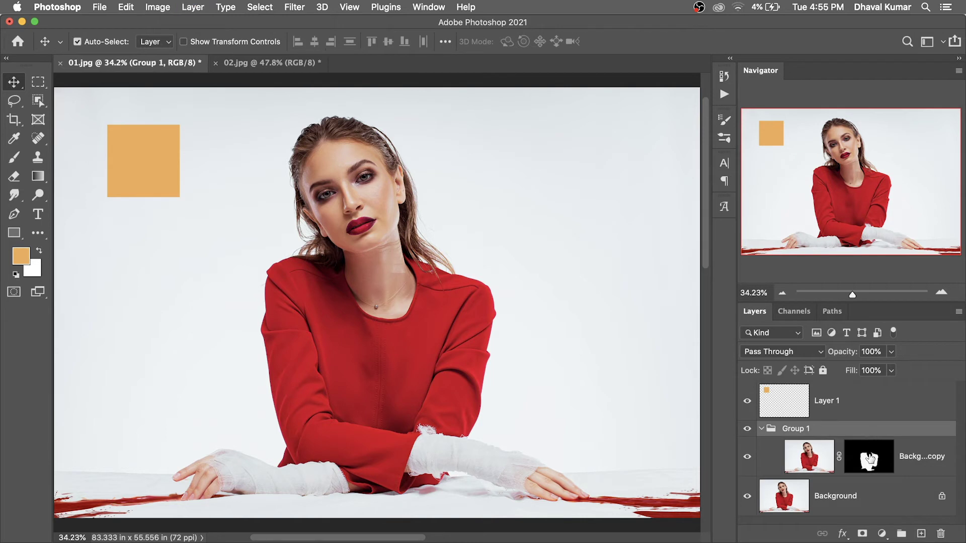
{"action": "left_click_drag", "start_coordinate": [869, 458], "coordinate": [865, 441]}
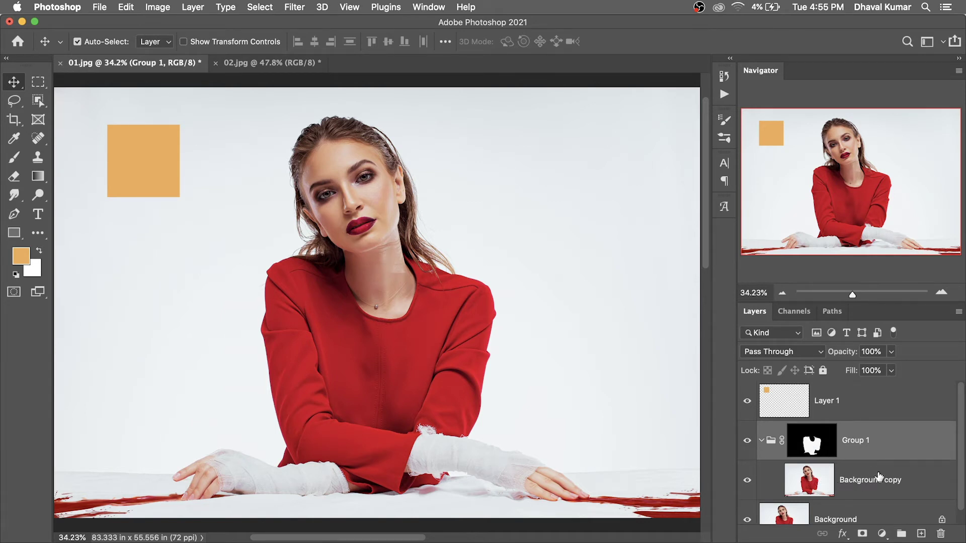
{"action": "left_click", "coordinate": [879, 476]}
{"action": "left_click", "coordinate": [882, 533]}
{"action": "left_click", "coordinate": [906, 320]}
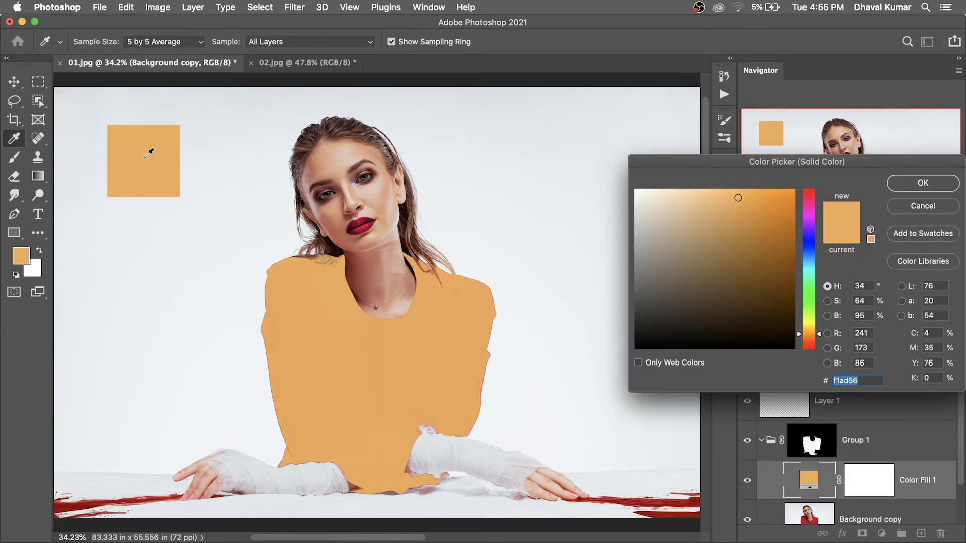
Step: Accept the swatch orange f1ad56 for the fill and set its blend mode to Color
{"action": "left_click", "coordinate": [922, 184]}
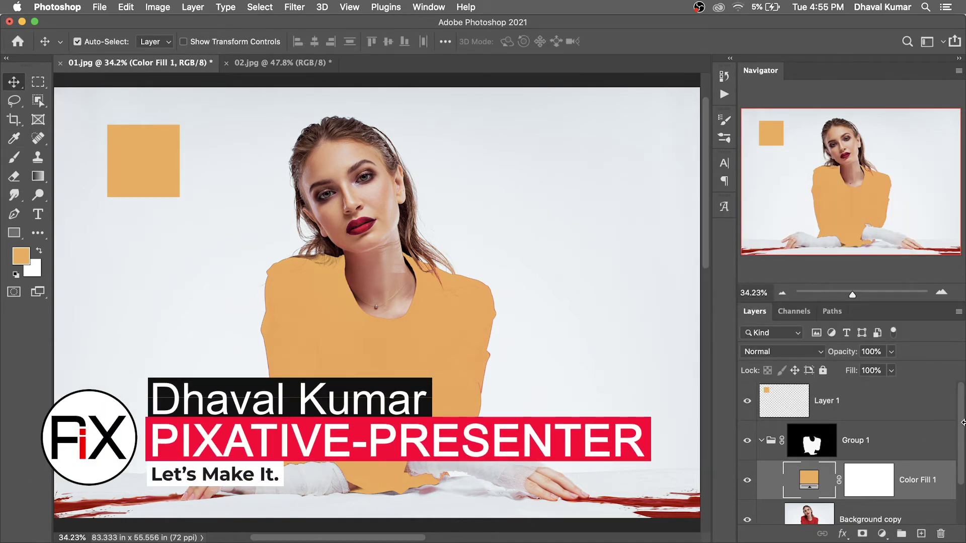
{"action": "scroll", "coordinate": [962, 421], "scroll_direction": "down", "scroll_amount": 2}
{"action": "left_click", "coordinate": [812, 351]}
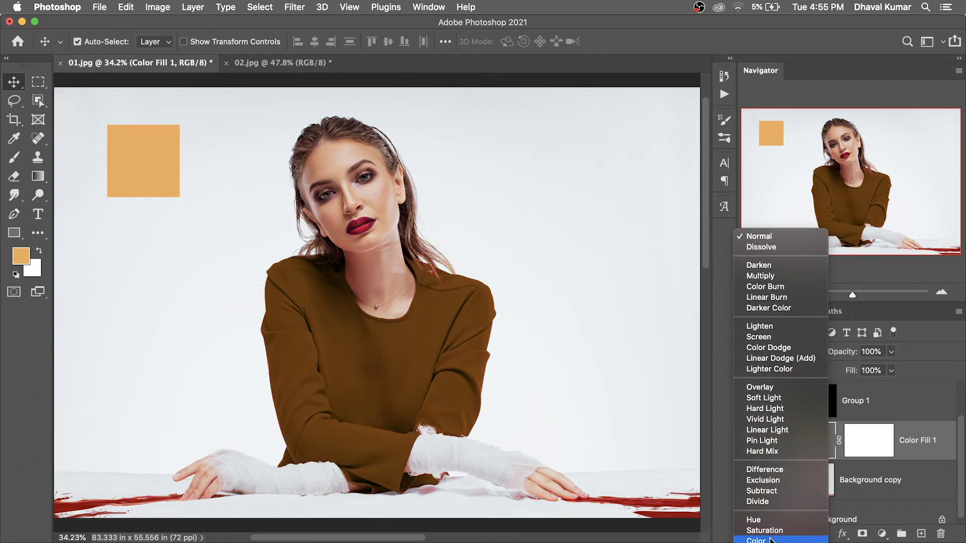
{"action": "left_click", "coordinate": [771, 540]}
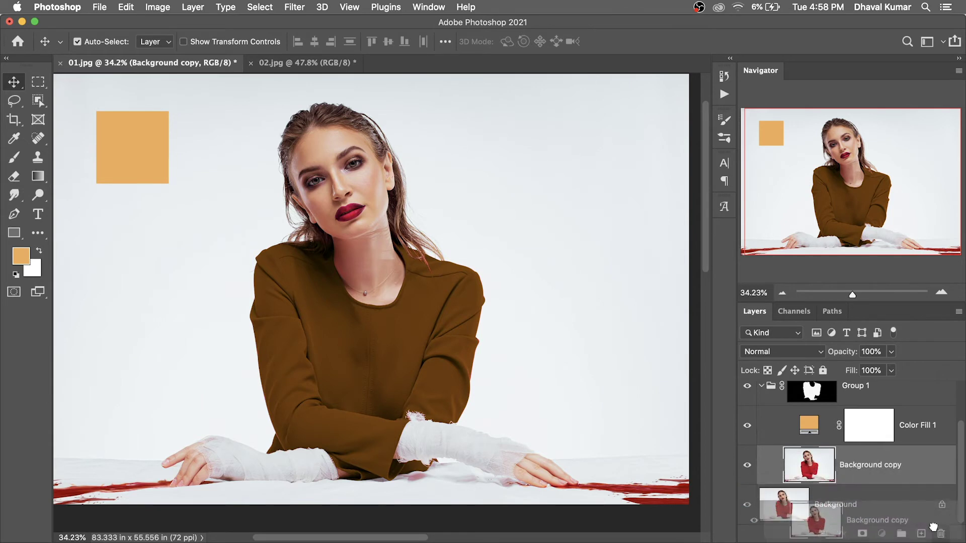
Step: Delete Background copy and add a Levels adjustment placed below Color Fill 1 in the group
{"action": "left_click_drag", "start_coordinate": [925, 474], "coordinate": [940, 533]}
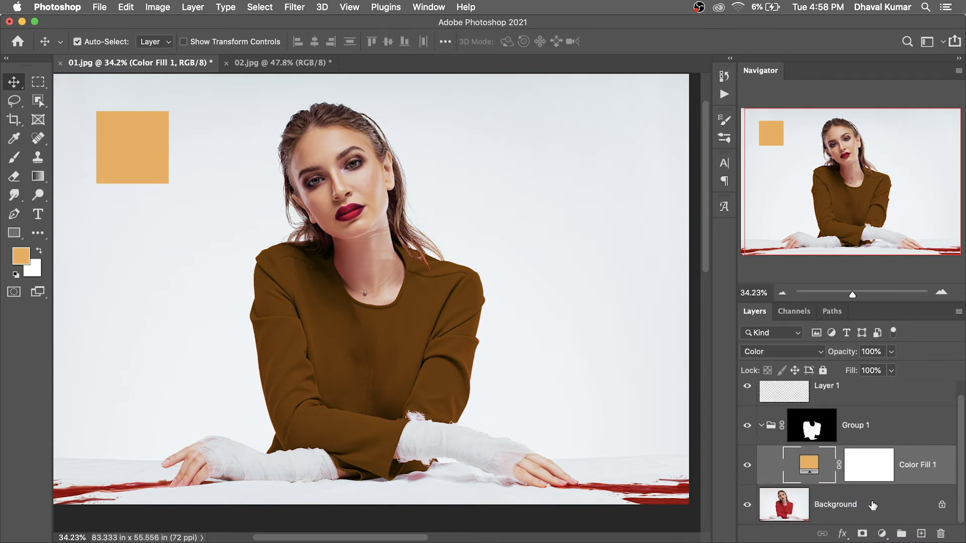
{"action": "left_click", "coordinate": [882, 533]}
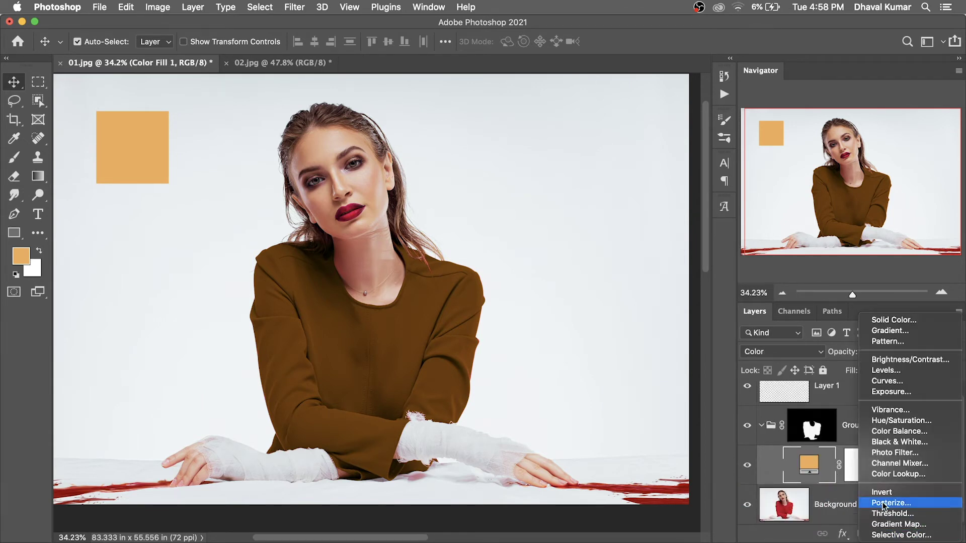
{"action": "left_click", "coordinate": [887, 371]}
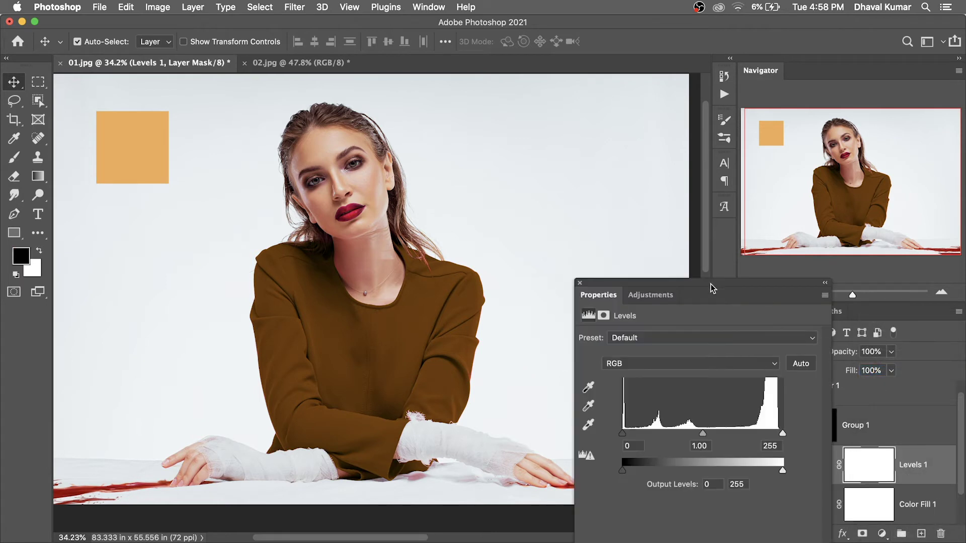
{"action": "left_click_drag", "start_coordinate": [747, 283], "coordinate": [644, 238]}
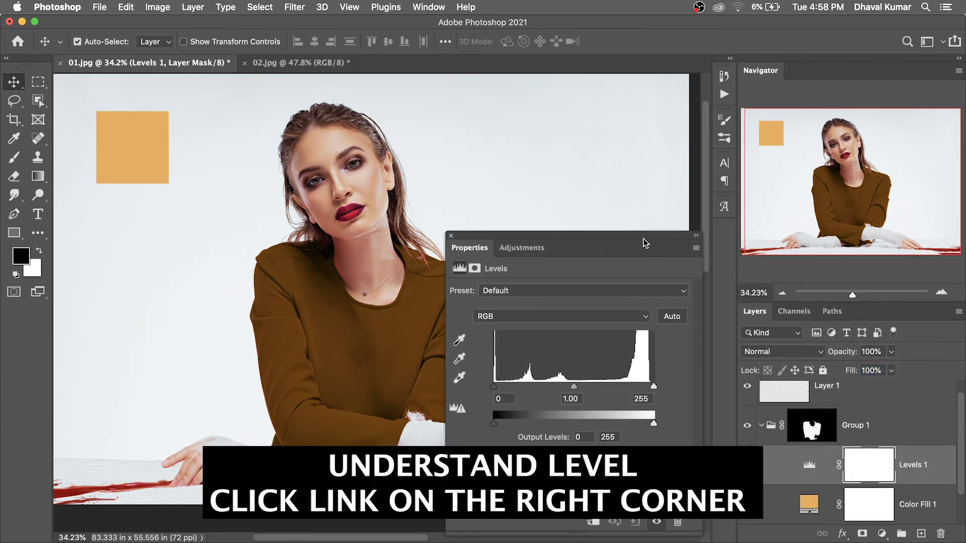
{"action": "scroll", "coordinate": [914, 485], "scroll_direction": "down", "scroll_amount": 1}
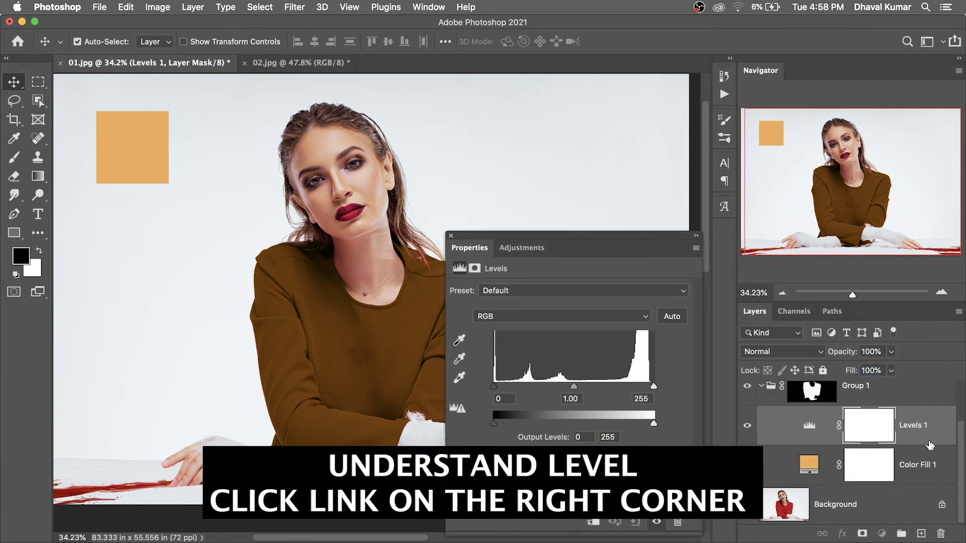
{"action": "left_click_drag", "start_coordinate": [930, 444], "coordinate": [928, 483]}
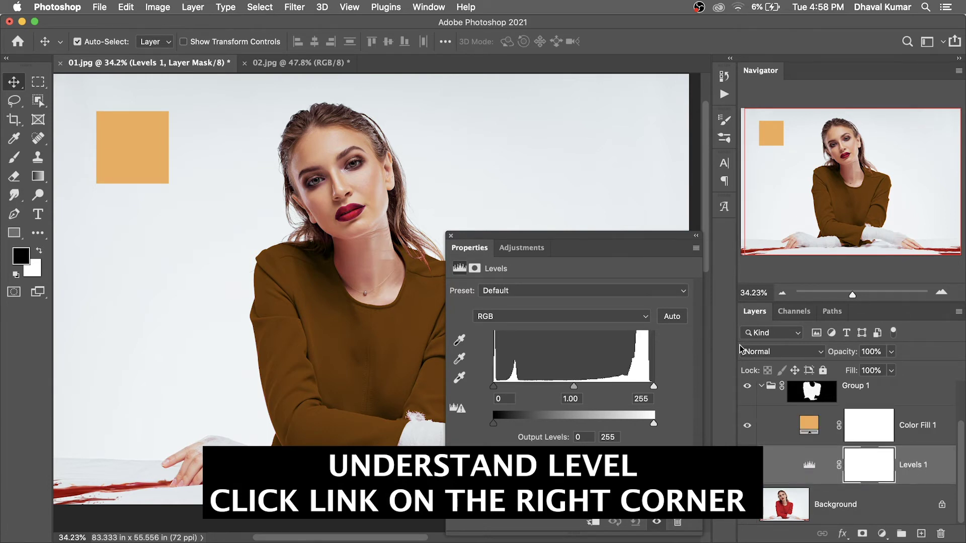
Step: Lower the Levels white input to 163 (inputs 0, 0.70, 163) to brighten the dress
{"action": "left_click", "coordinate": [451, 236]}
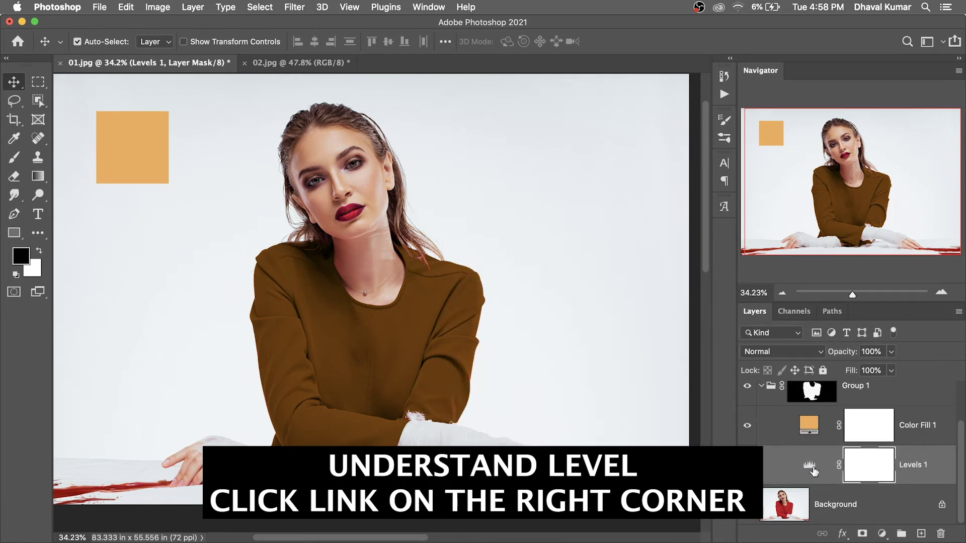
{"action": "double_click", "coordinate": [810, 466]}
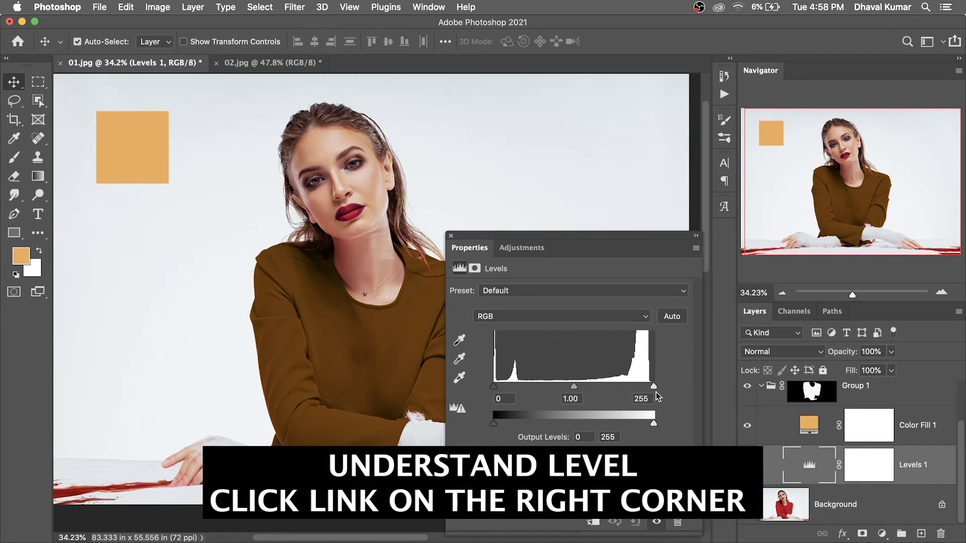
{"action": "left_click_drag", "start_coordinate": [653, 386], "coordinate": [594, 386]}
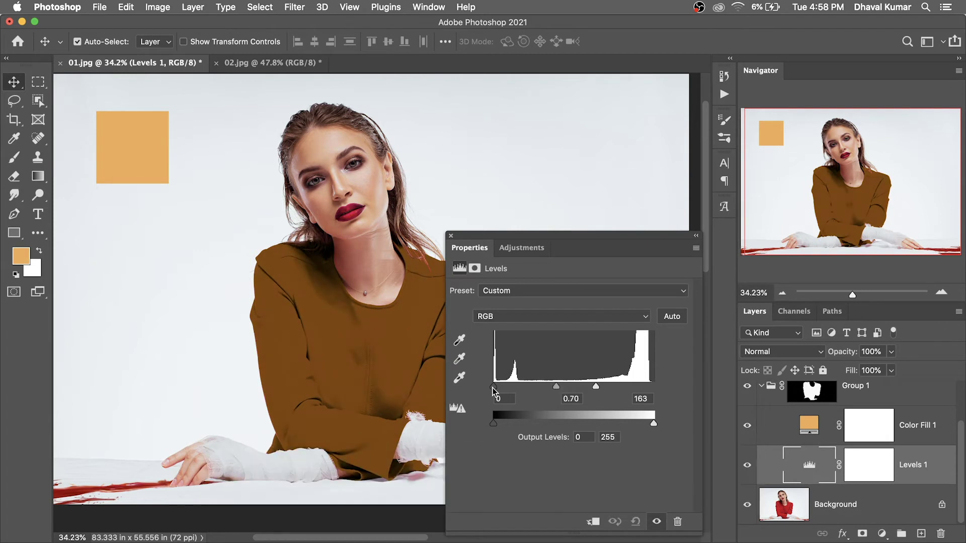
Step: Set Levels inputs to 99, 0.37, 202 and output black to 109 so the sweater turns golden orange
{"action": "left_click_drag", "start_coordinate": [493, 387], "coordinate": [514, 386]}
{"action": "mouse_move", "coordinate": [595, 386]}
{"action": "left_mouse_down"}
{"action": "mouse_move", "coordinate": [569, 386]}
{"action": "mouse_move", "coordinate": [579, 386]}
{"action": "left_mouse_up"}
{"action": "left_click_drag", "start_coordinate": [493, 423], "coordinate": [546, 423]}
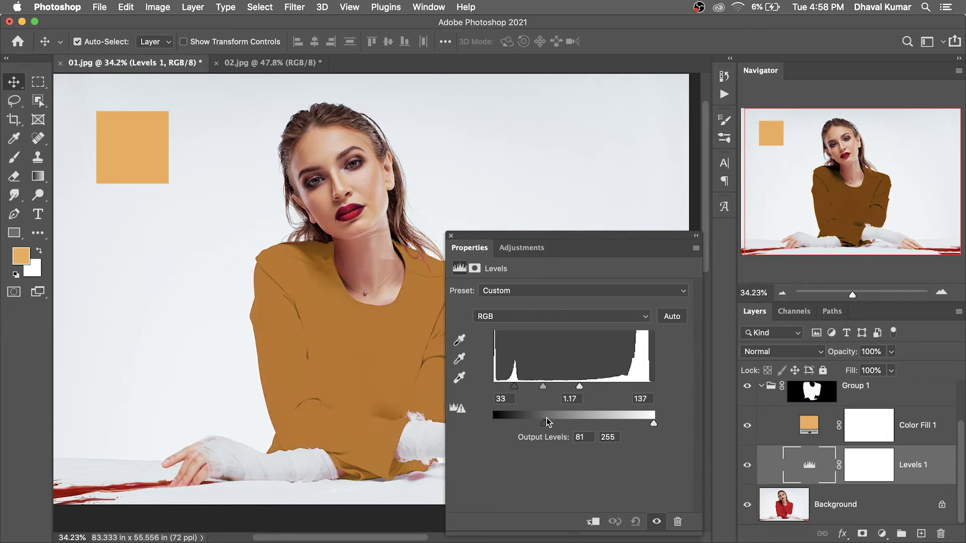
{"action": "left_click_drag", "start_coordinate": [539, 386], "coordinate": [614, 387]}
{"action": "left_click_drag", "start_coordinate": [547, 423], "coordinate": [559, 423]}
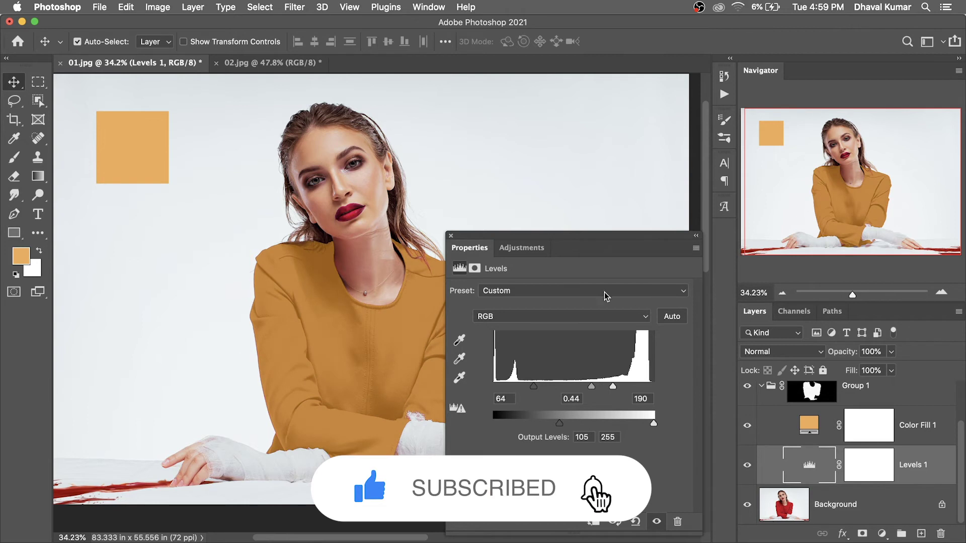
{"action": "left_click_drag", "start_coordinate": [591, 387], "coordinate": [603, 386]}
{"action": "mouse_move", "coordinate": [533, 386]}
{"action": "left_mouse_down"}
{"action": "mouse_move", "coordinate": [647, 387]}
{"action": "mouse_move", "coordinate": [605, 386]}
{"action": "left_mouse_up"}
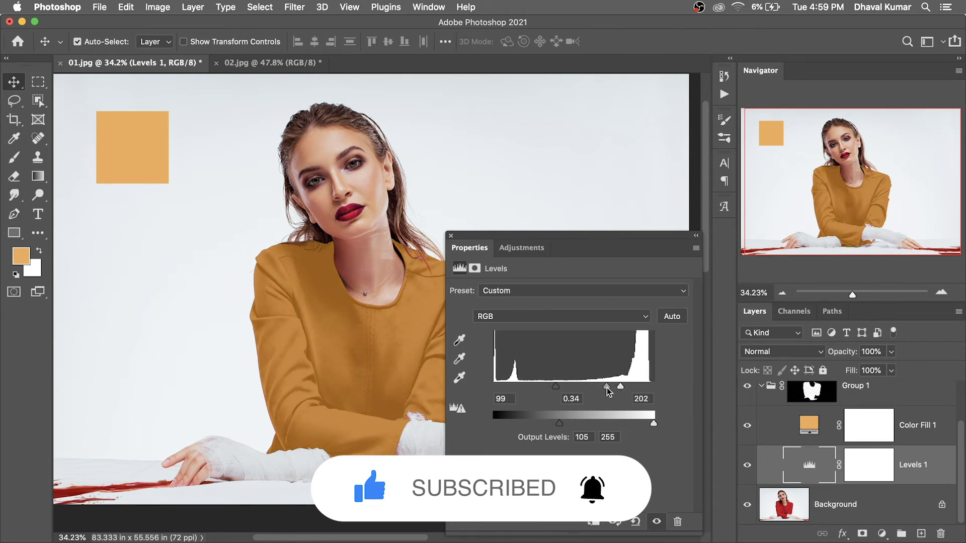
{"action": "left_click_drag", "start_coordinate": [559, 423], "coordinate": [561, 423]}
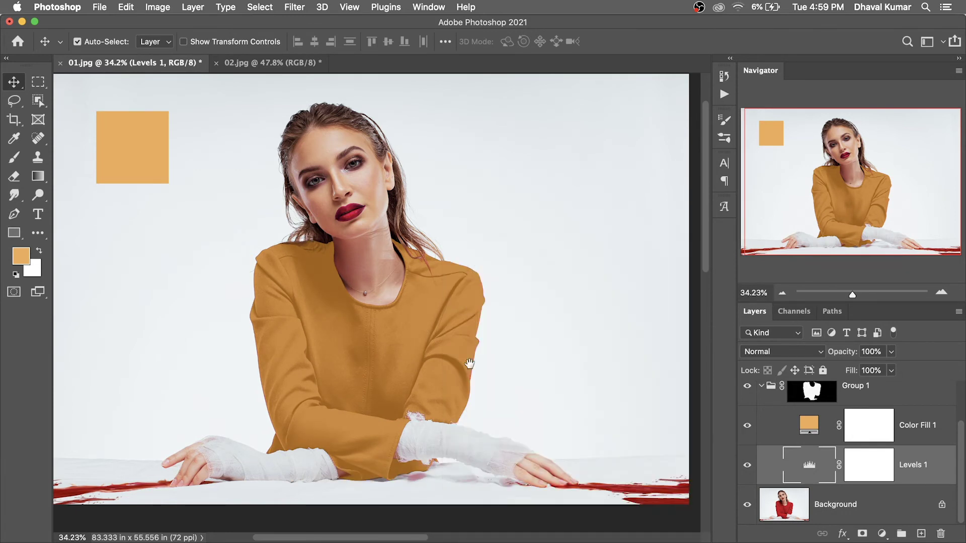
{"action": "scroll", "coordinate": [540, 310], "scroll_direction": "down", "scroll_amount": 3}
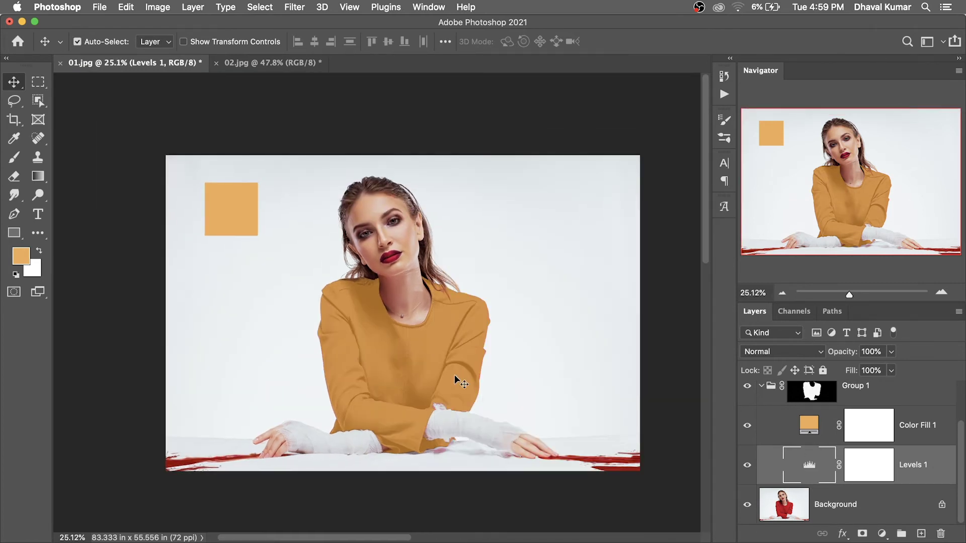
Step: Zoom on the bandaged right wrist and toggle Group 1 to compare the orange against the original red
{"action": "left_click_drag", "start_coordinate": [452, 377], "coordinate": [460, 354]}
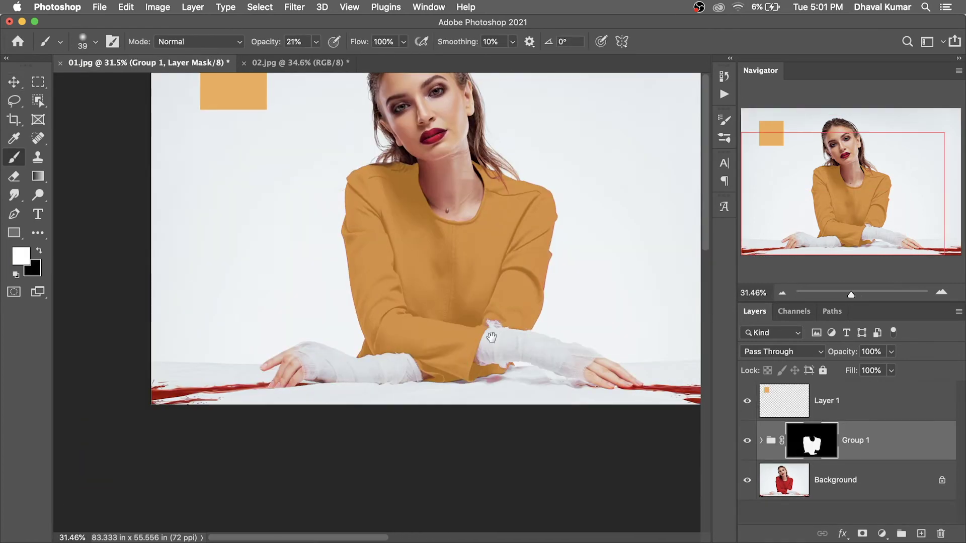
{"action": "left_click_drag", "start_coordinate": [571, 352], "coordinate": [554, 371]}
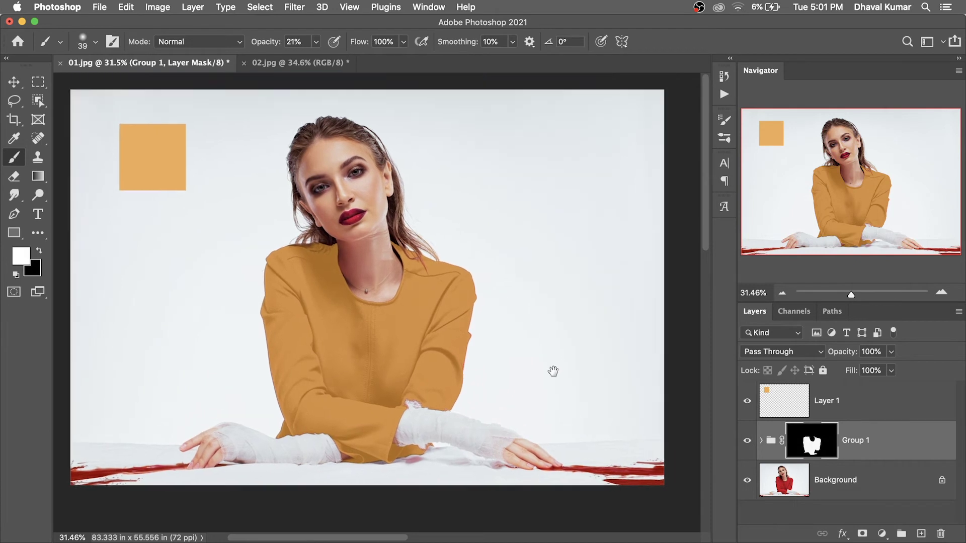
{"action": "left_click", "coordinate": [748, 440]}
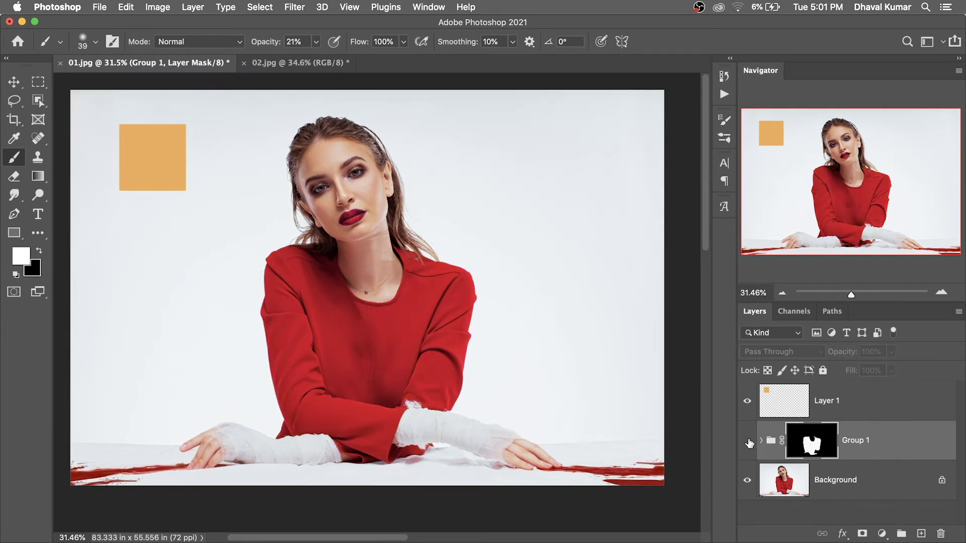
{"action": "left_click", "coordinate": [747, 441]}
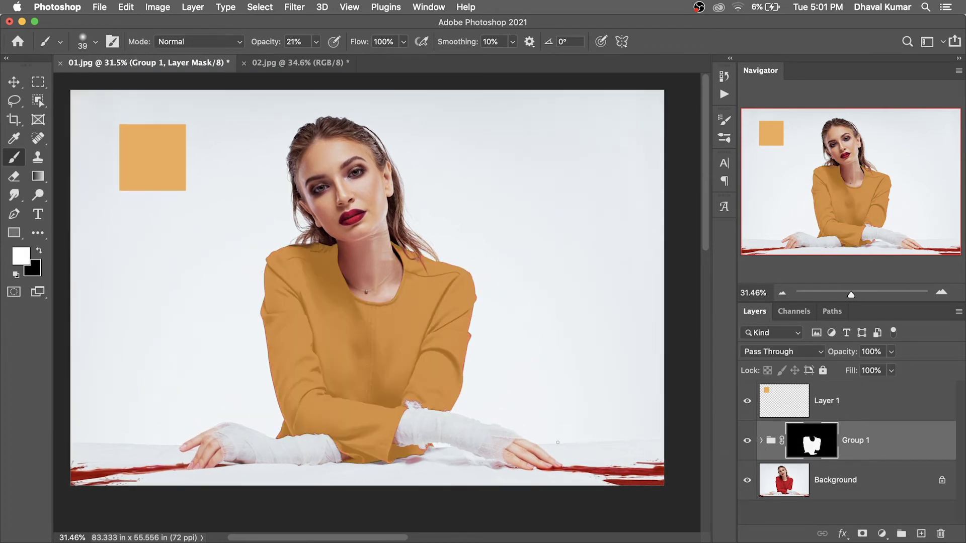
{"action": "scroll", "coordinate": [478, 470], "scroll_direction": "up", "scroll_amount": 5}
{"action": "scroll", "coordinate": [535, 483], "scroll_direction": "up", "scroll_amount": 3}
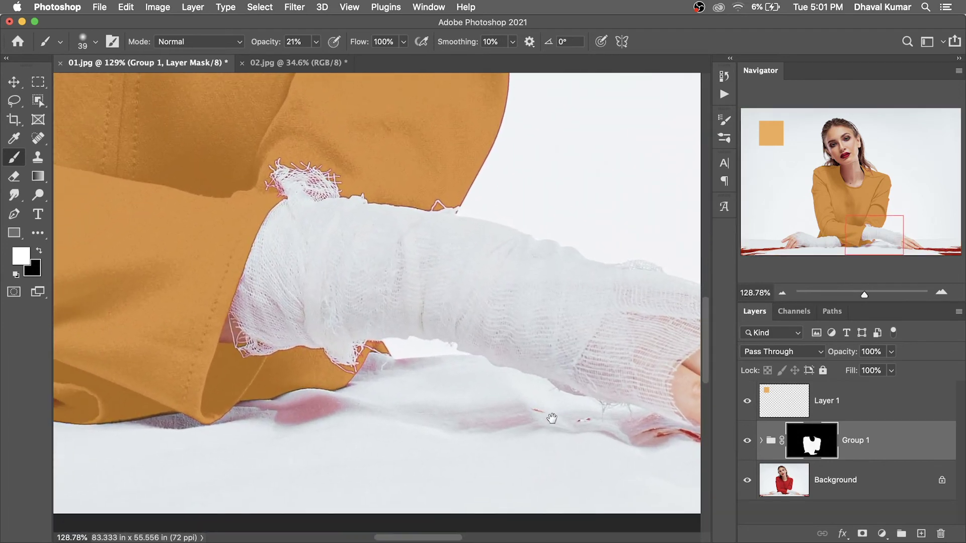
{"action": "scroll", "coordinate": [551, 419], "scroll_direction": "down", "scroll_amount": 1}
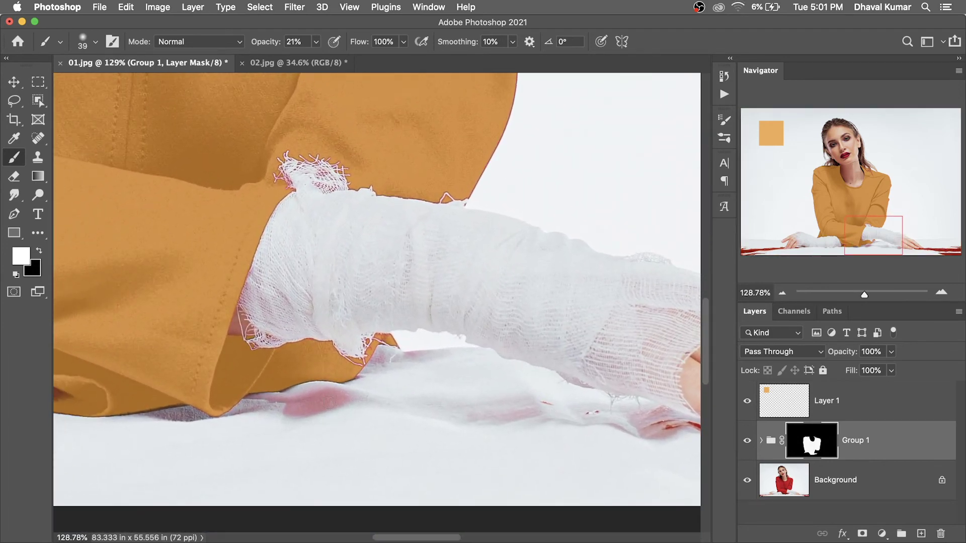
{"action": "scroll", "coordinate": [337, 405], "scroll_direction": "down", "scroll_amount": 1}
{"action": "scroll", "coordinate": [428, 406], "scroll_direction": "down", "scroll_amount": 1}
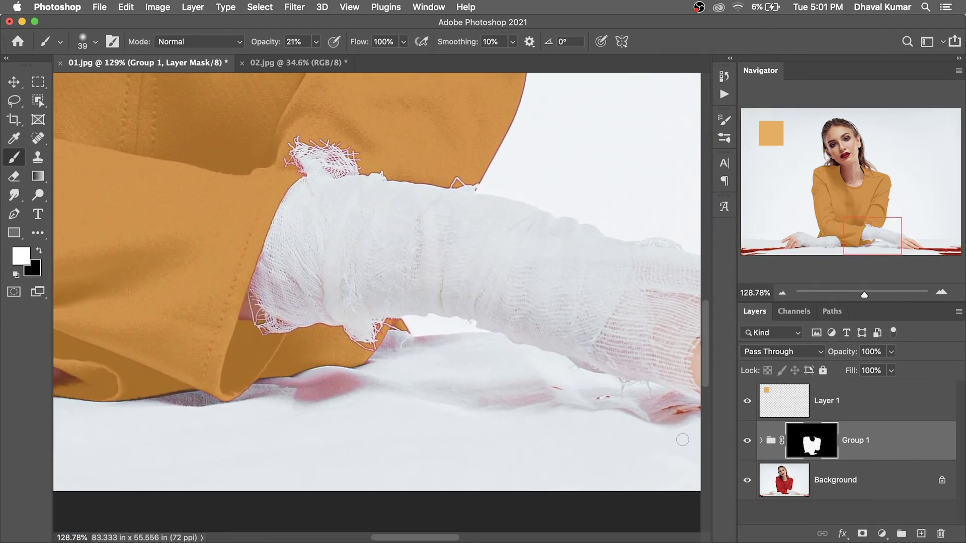
{"action": "left_click", "coordinate": [747, 441]}
{"action": "left_click", "coordinate": [747, 441]}
{"action": "left_click", "coordinate": [95, 41]}
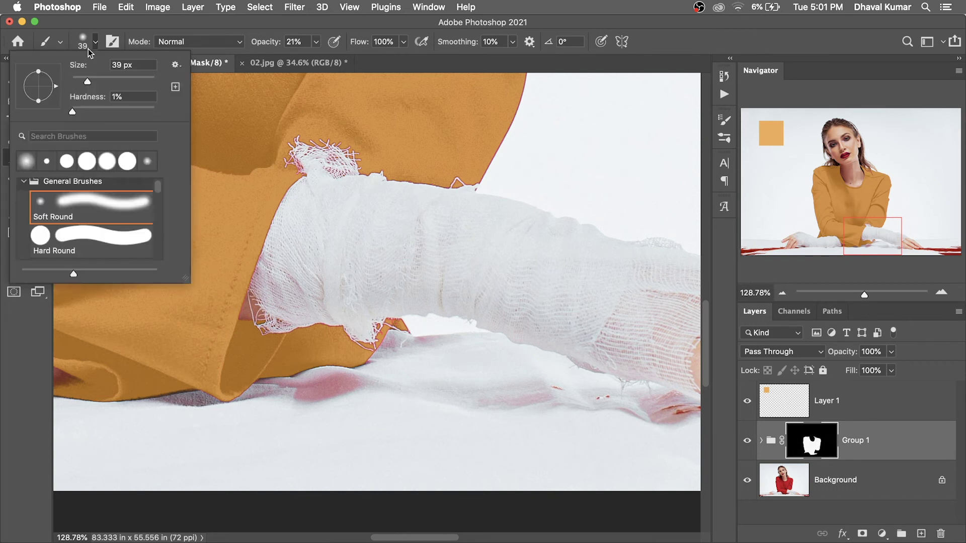
Step: Set the brush opacity to 20% and flow to 34%
{"action": "left_click", "coordinate": [317, 42]}
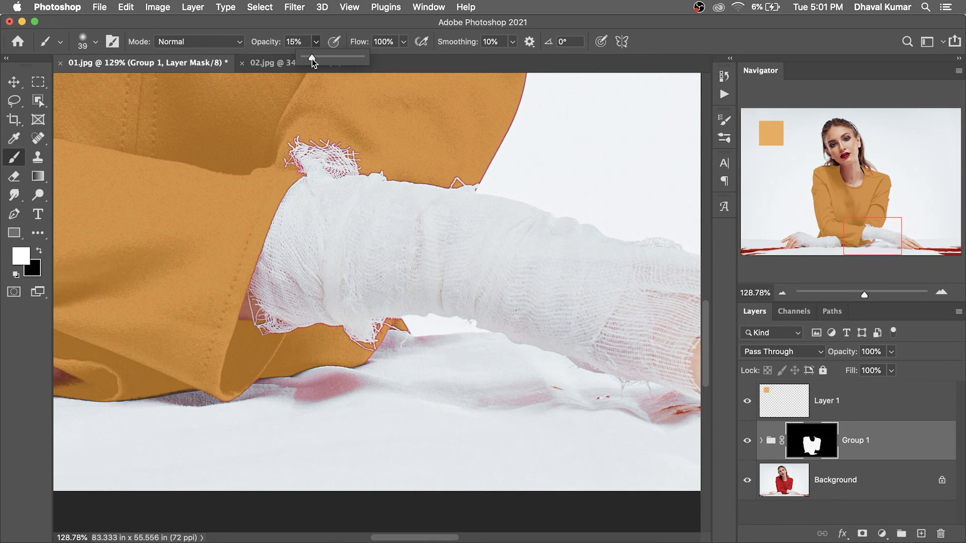
{"action": "left_click", "coordinate": [312, 43]}
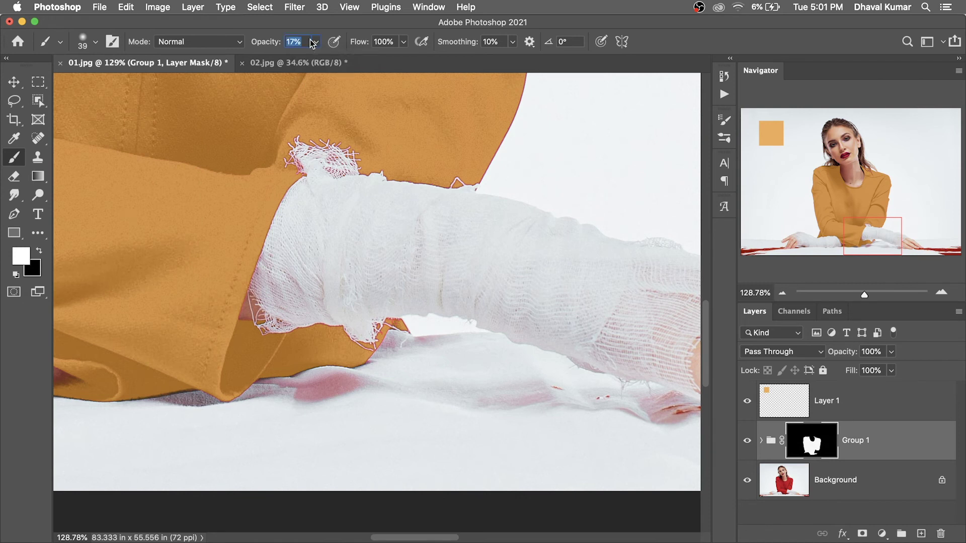
{"action": "type", "text": "20"}
{"action": "key", "text": "Return"}
{"action": "left_click", "coordinate": [403, 43]}
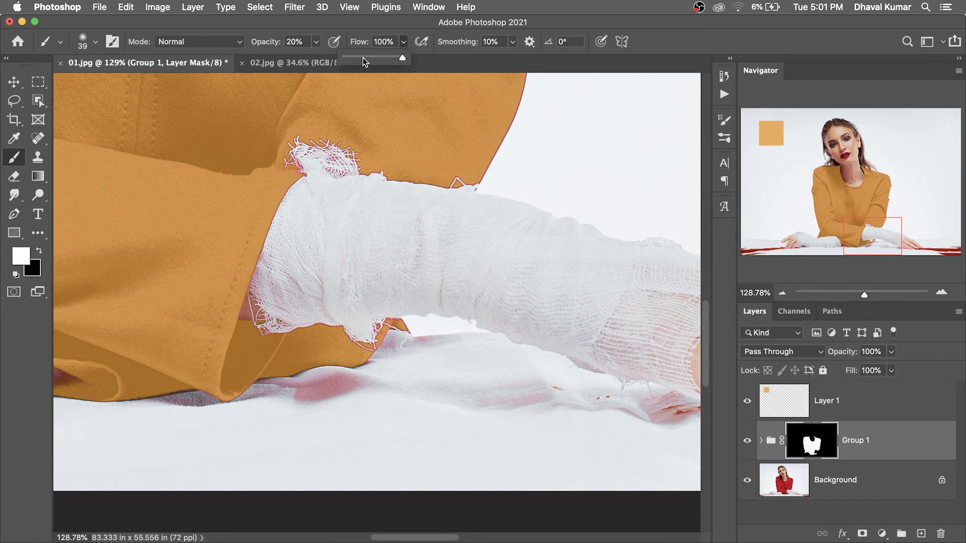
{"action": "scroll", "coordinate": [355, 338], "scroll_direction": "down", "scroll_amount": 2}
{"action": "scroll", "coordinate": [356, 338], "scroll_direction": "left", "scroll_amount": 2}
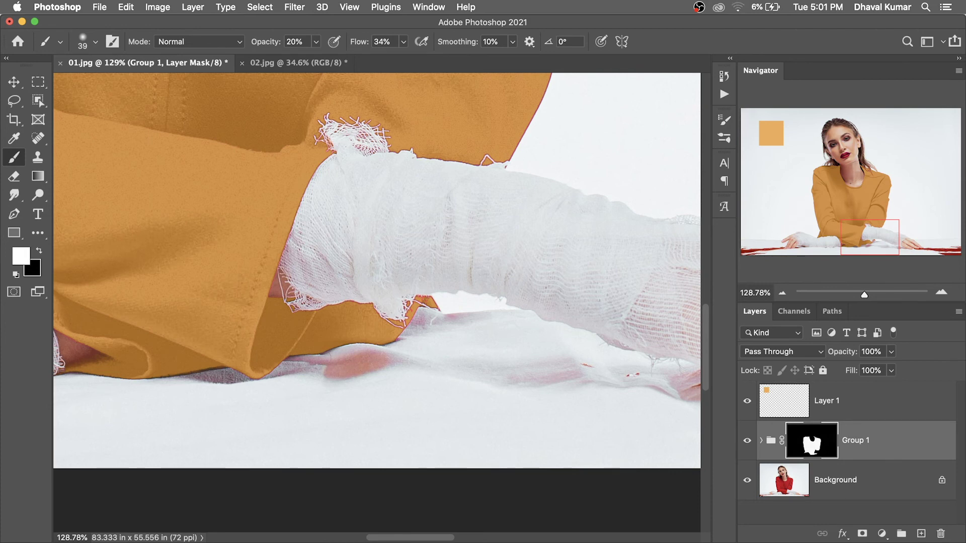
{"action": "scroll", "coordinate": [478, 352], "scroll_direction": "right", "scroll_amount": 1}
{"action": "scroll", "coordinate": [478, 352], "scroll_direction": "down", "scroll_amount": 1}
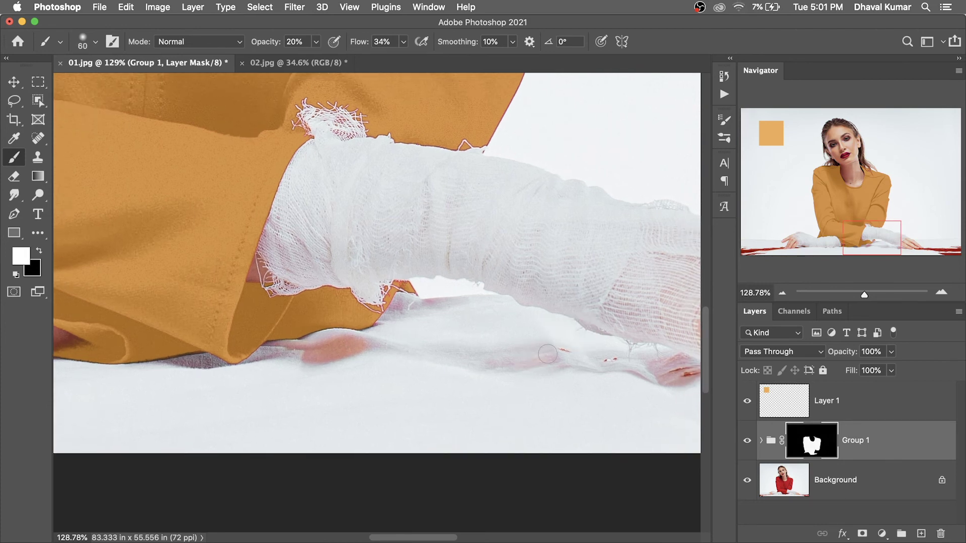
{"action": "scroll", "coordinate": [590, 358], "scroll_direction": "right", "scroll_amount": 4}
{"action": "scroll", "coordinate": [590, 358], "scroll_direction": "down", "scroll_amount": 1}
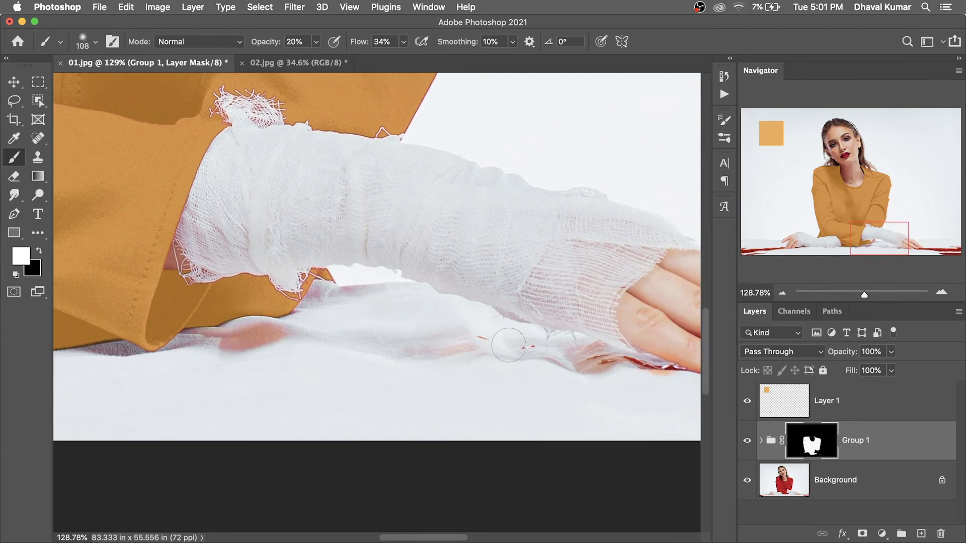
{"action": "scroll", "coordinate": [509, 345], "scroll_direction": "left", "scroll_amount": 5}
{"action": "scroll", "coordinate": [508, 345], "scroll_direction": "down", "scroll_amount": 1}
{"action": "scroll", "coordinate": [347, 287], "scroll_direction": "left", "scroll_amount": 10}
{"action": "scroll", "coordinate": [347, 286], "scroll_direction": "down", "scroll_amount": 3}
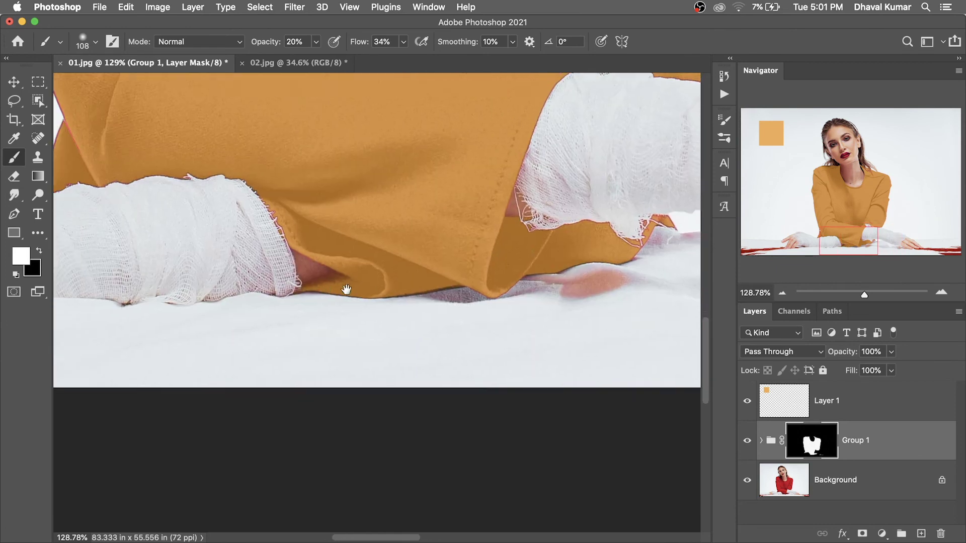
{"action": "scroll", "coordinate": [457, 301], "scroll_direction": "right", "scroll_amount": 1}
Step: Paint on Group 1's mask to tint the table reflections under the sleeves orange
{"action": "left_click_drag", "start_coordinate": [609, 274], "coordinate": [525, 281]}
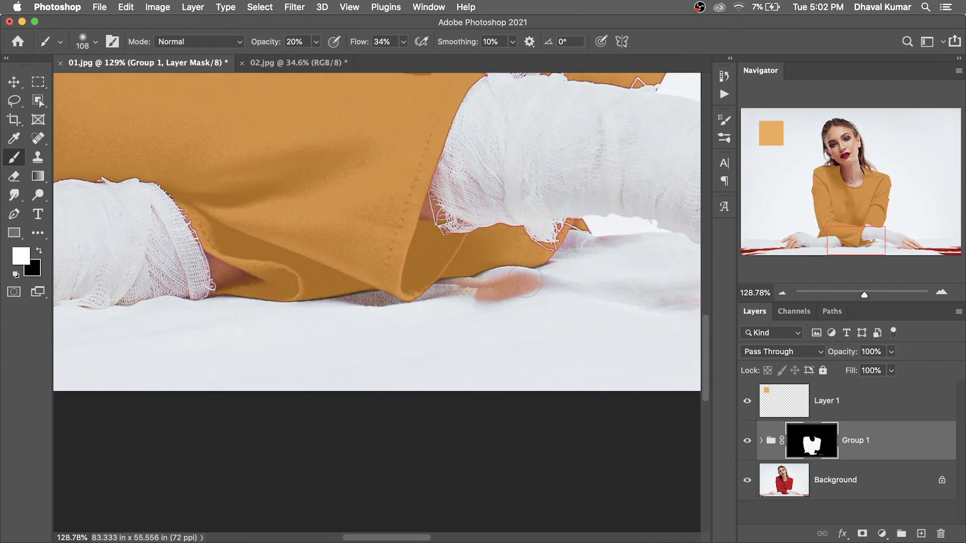
{"action": "scroll", "coordinate": [368, 304], "scroll_direction": "right", "scroll_amount": 3}
{"action": "scroll", "coordinate": [368, 304], "scroll_direction": "up", "scroll_amount": 1}
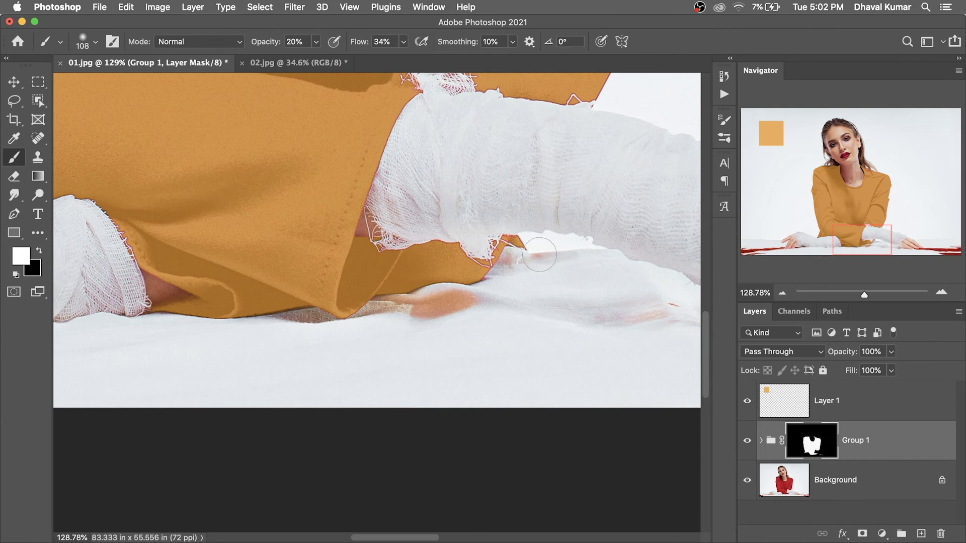
{"action": "scroll", "coordinate": [516, 283], "scroll_direction": "right", "scroll_amount": 3}
{"action": "scroll", "coordinate": [516, 283], "scroll_direction": "right", "scroll_amount": 3}
{"action": "scroll", "coordinate": [521, 291], "scroll_direction": "right", "scroll_amount": 3}
{"action": "scroll", "coordinate": [520, 292], "scroll_direction": "down", "scroll_amount": 1}
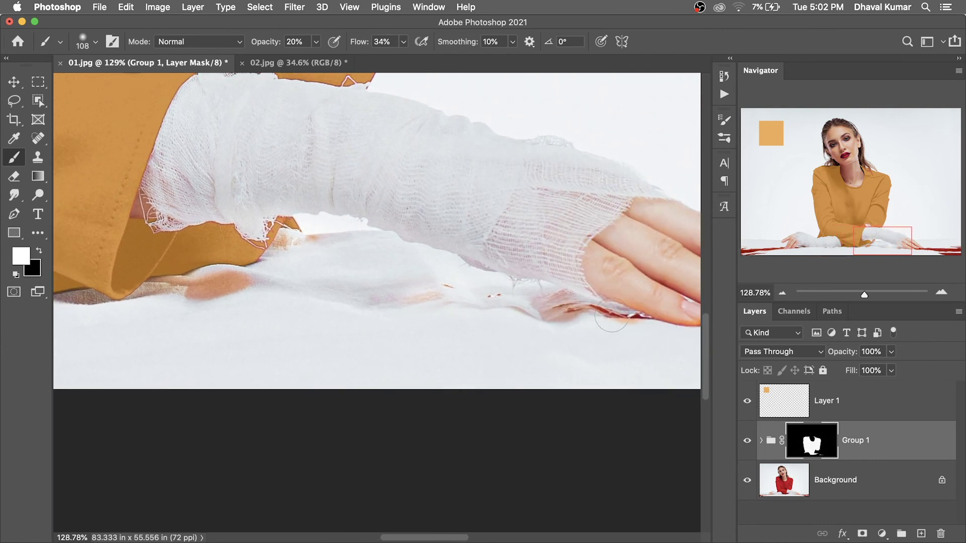
{"action": "scroll", "coordinate": [525, 298], "scroll_direction": "down", "scroll_amount": 5}
{"action": "scroll", "coordinate": [492, 293], "scroll_direction": "down", "scroll_amount": 3}
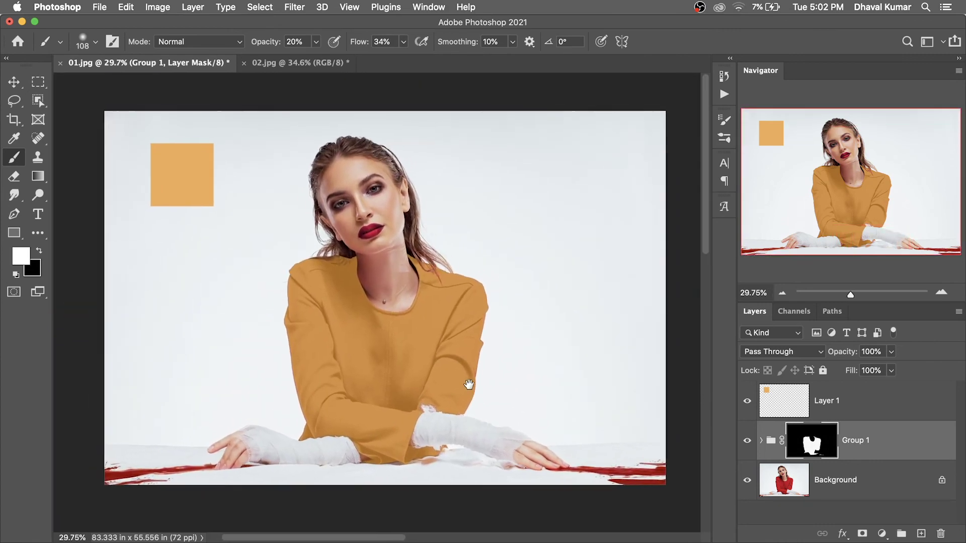